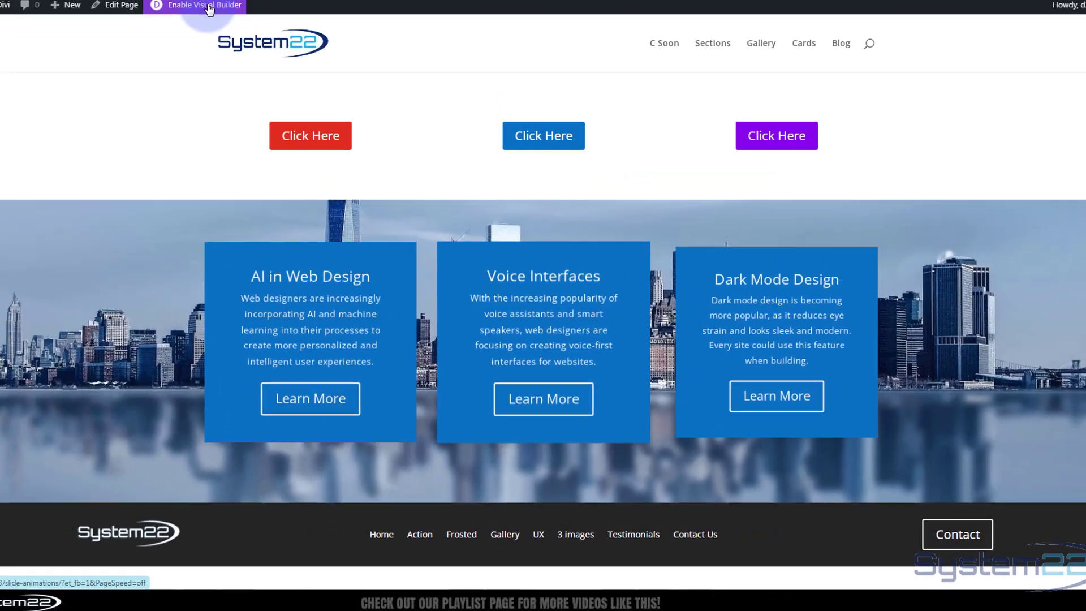
Enable the Visual Builder for the 'slide animations' page
{"action": "left_click", "coordinate": [194, 7]}
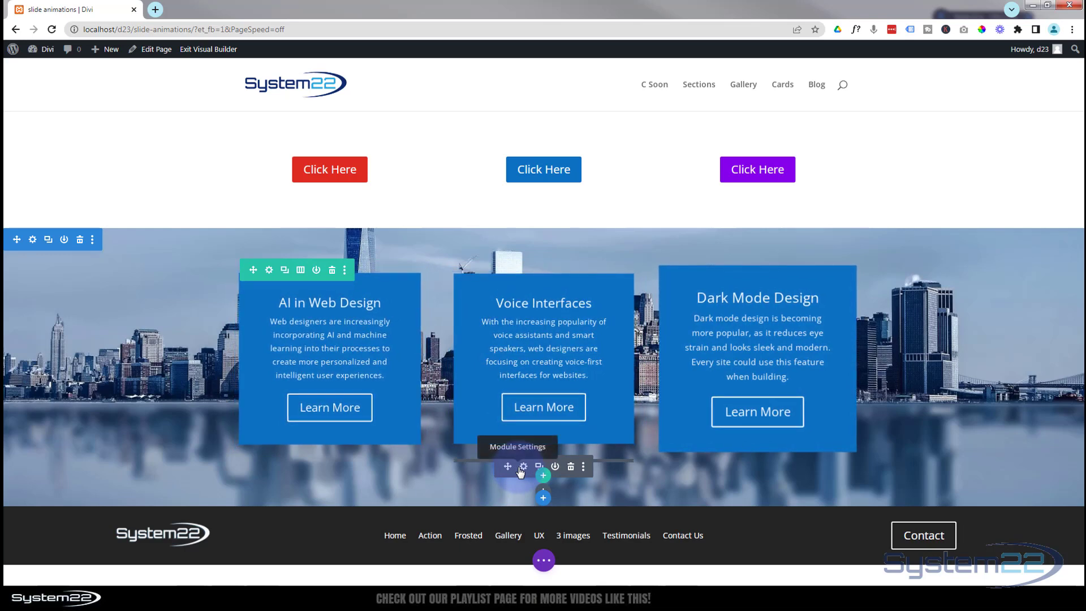
Delete the old card row, then add a three-column row with a Call To Action module in column one
{"action": "left_click", "coordinate": [333, 271]}
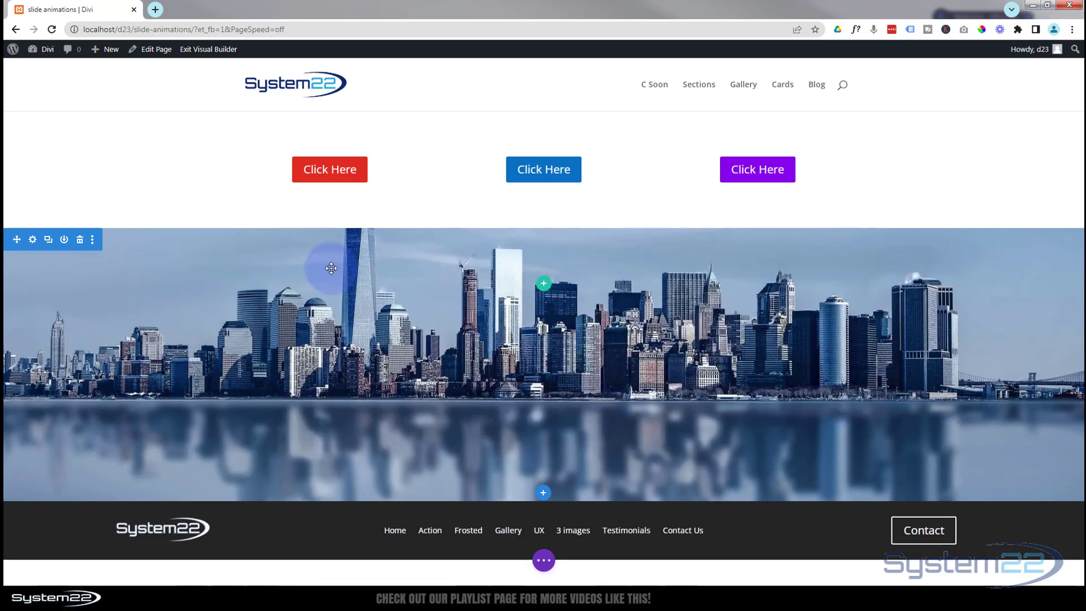
{"action": "left_click", "coordinate": [544, 284]}
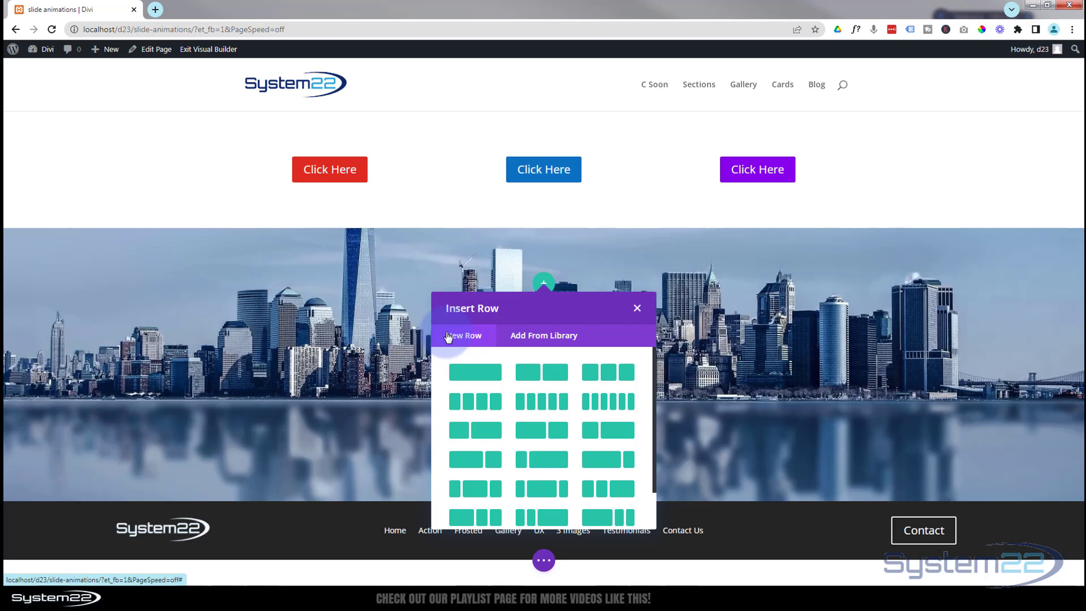
{"action": "left_click", "coordinate": [618, 377]}
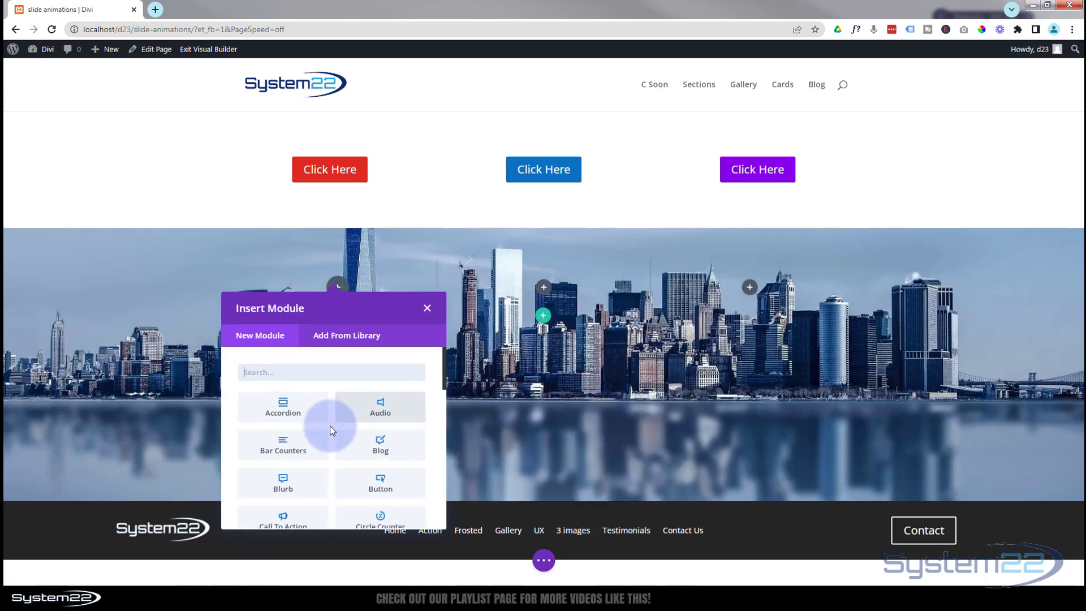
{"action": "scroll", "coordinate": [331, 425], "scroll_direction": "down", "scroll_amount": 2}
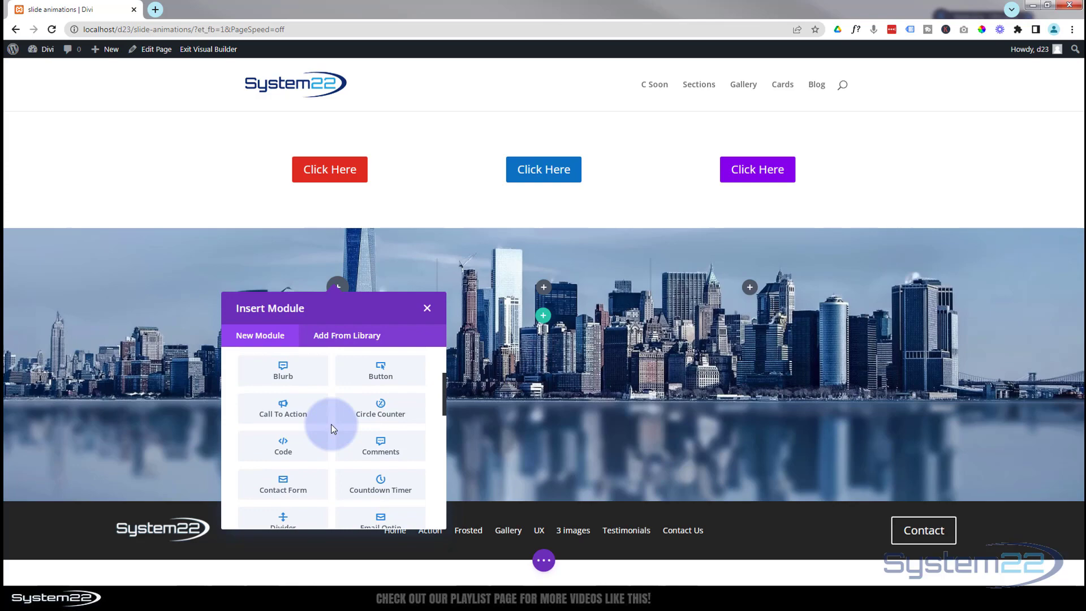
{"action": "left_click", "coordinate": [295, 417]}
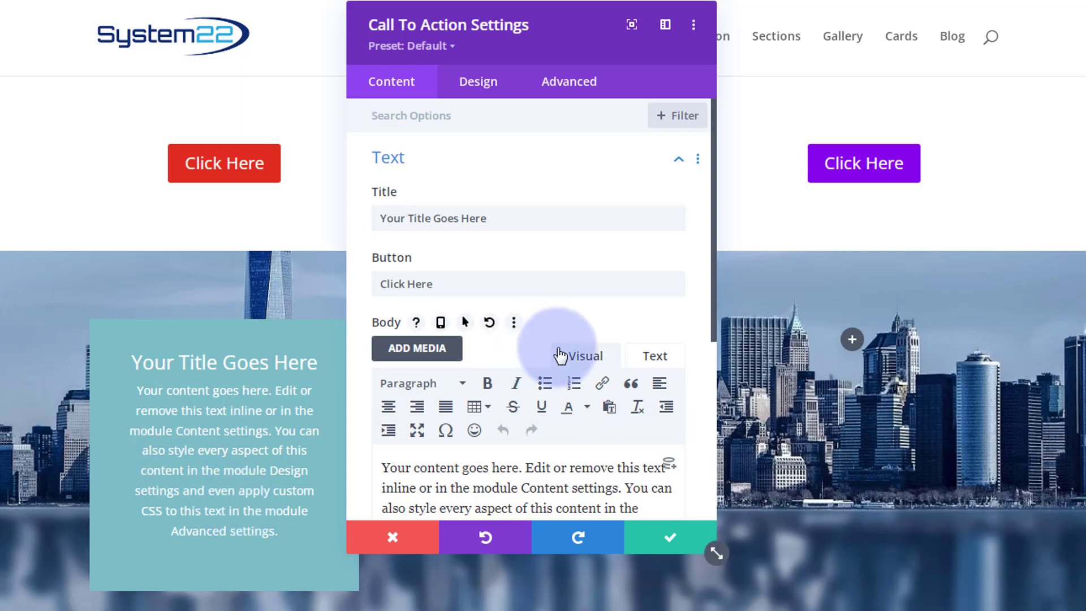
Set the Call To Action button link to # and its background to blue #0c71c3, then save
{"action": "scroll", "coordinate": [545, 334], "scroll_direction": "down", "scroll_amount": 5}
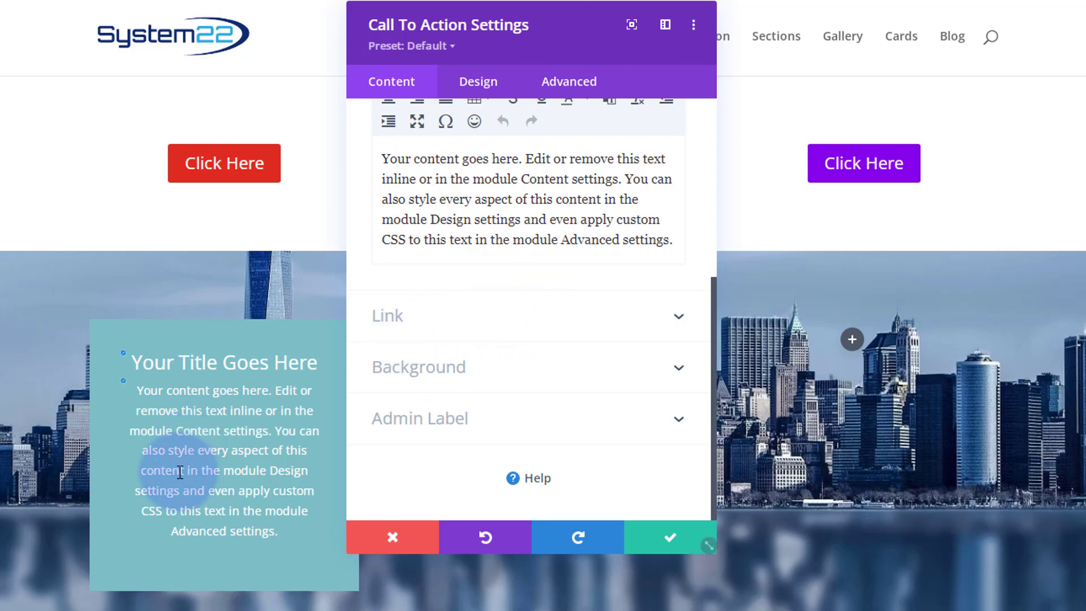
{"action": "left_click", "coordinate": [468, 331]}
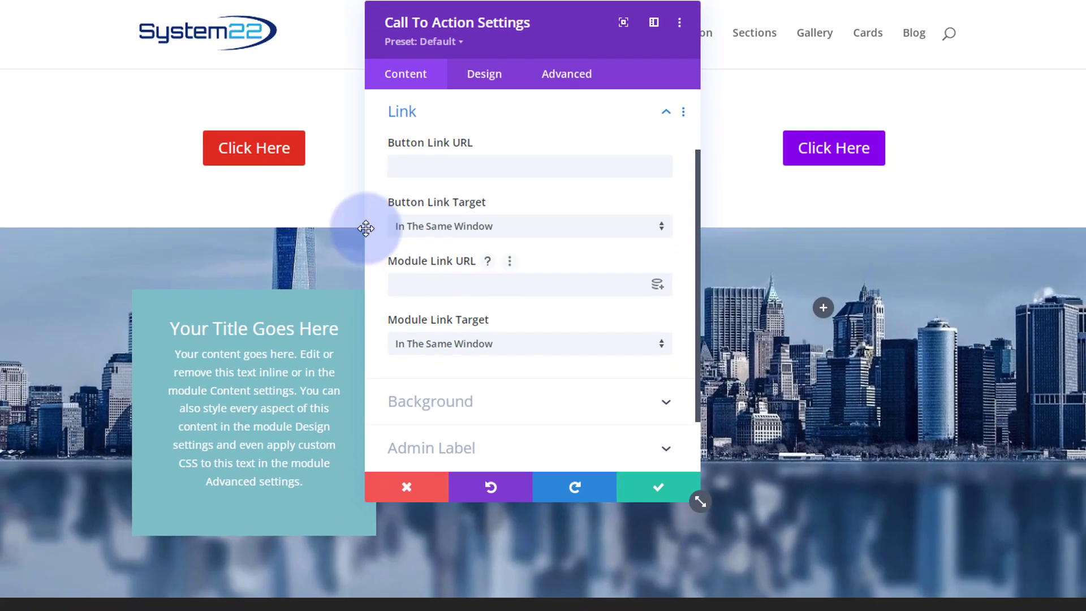
{"action": "left_click", "coordinate": [412, 169]}
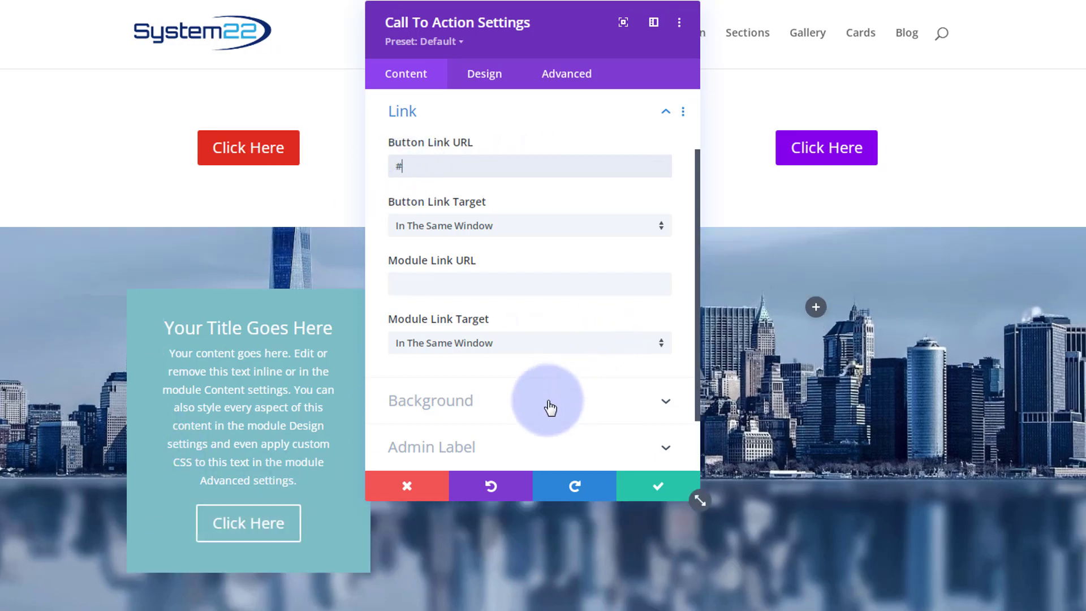
{"action": "left_click", "coordinate": [547, 402]}
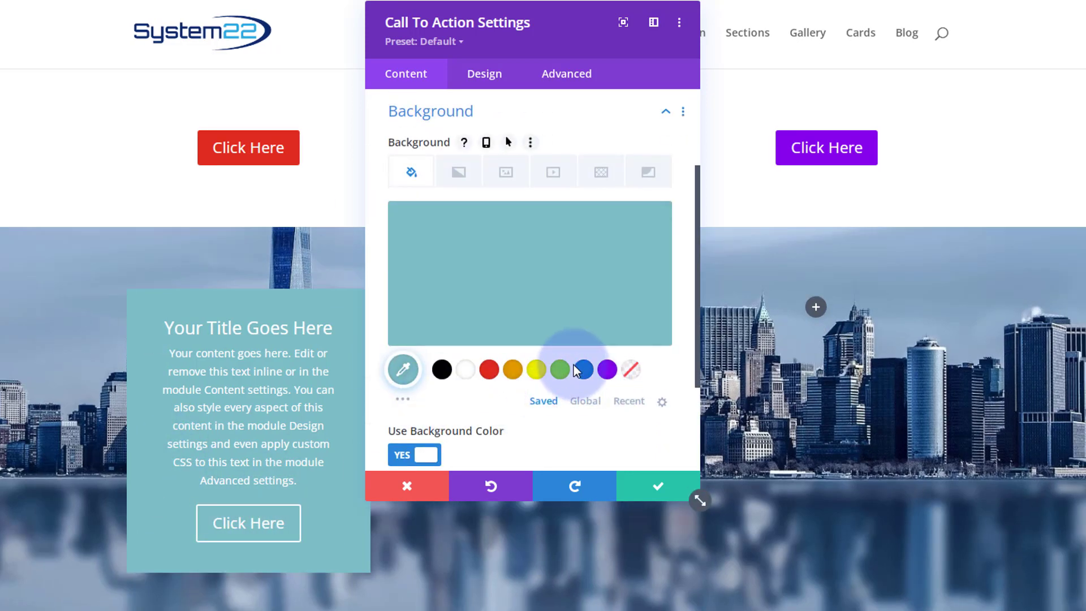
{"action": "left_click", "coordinate": [583, 370]}
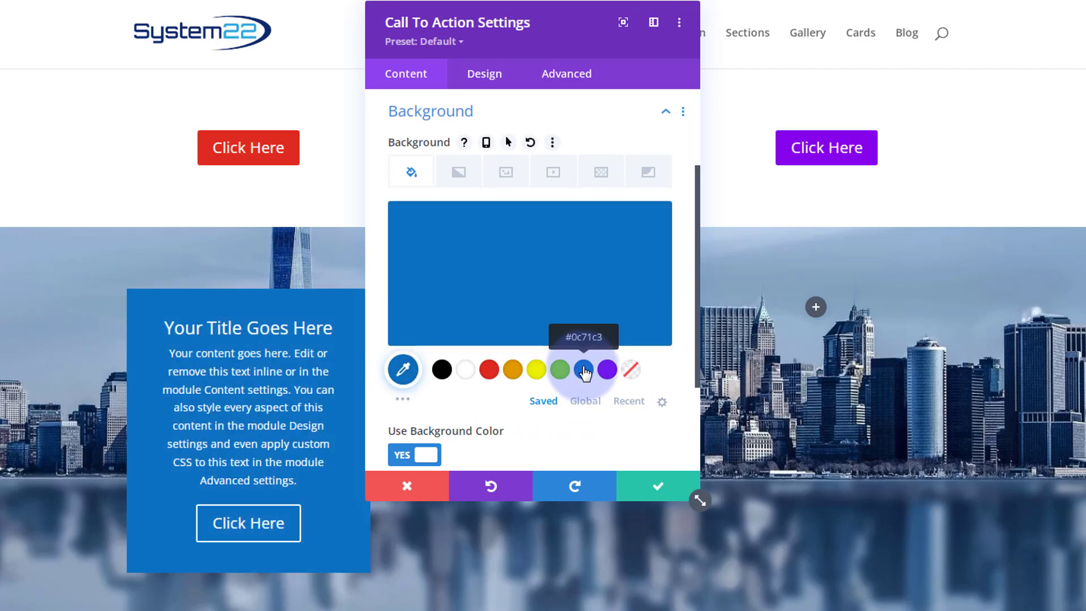
{"action": "left_click", "coordinate": [652, 487]}
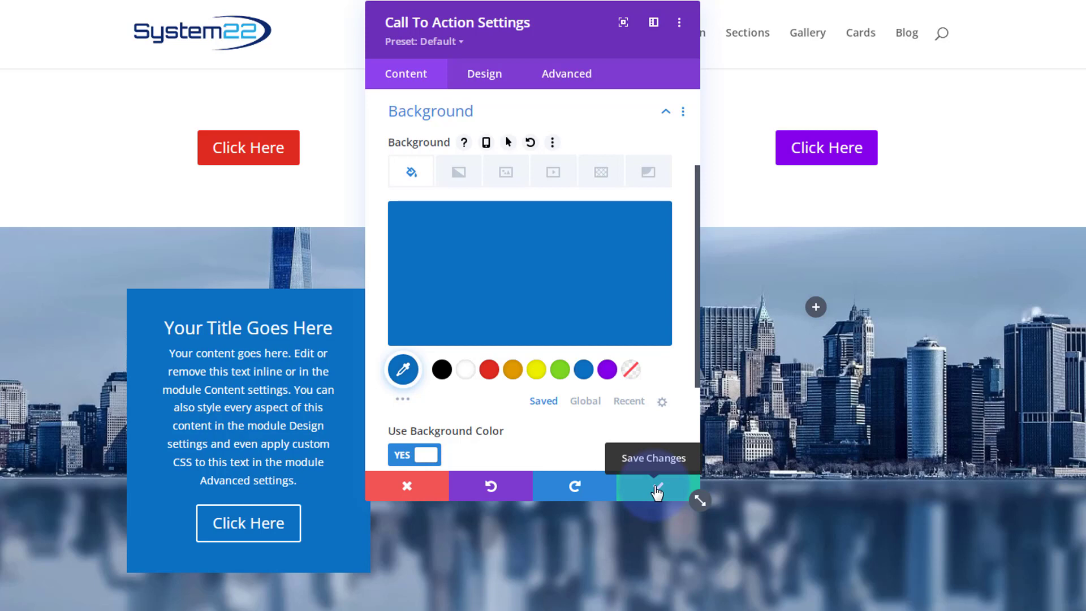
{"action": "left_click", "coordinate": [675, 493]}
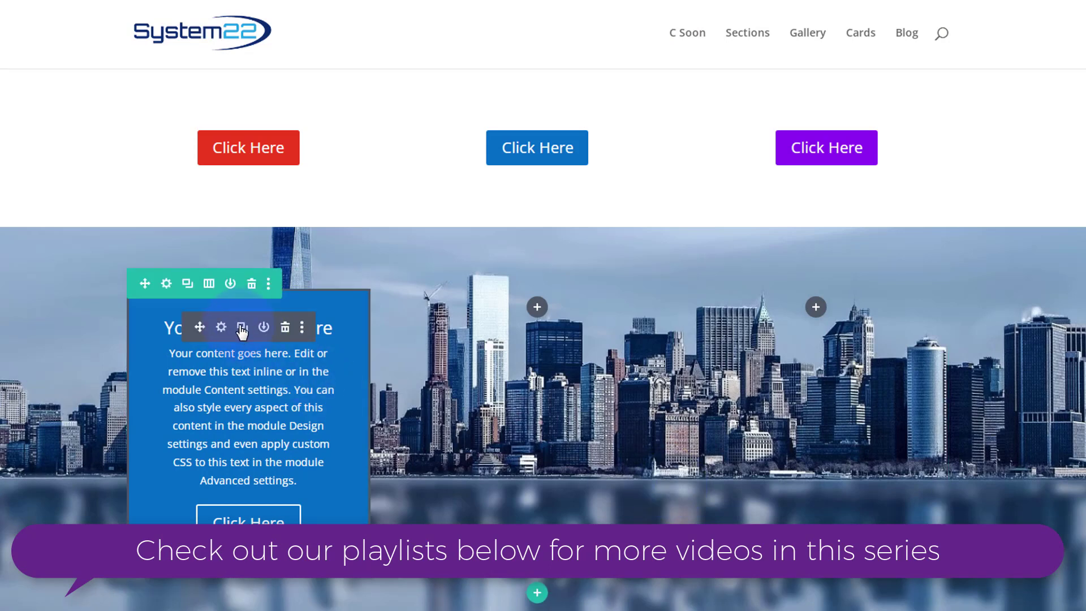
Duplicate the blue Call To Action card into the middle and third columns
{"action": "left_click", "coordinate": [243, 331]}
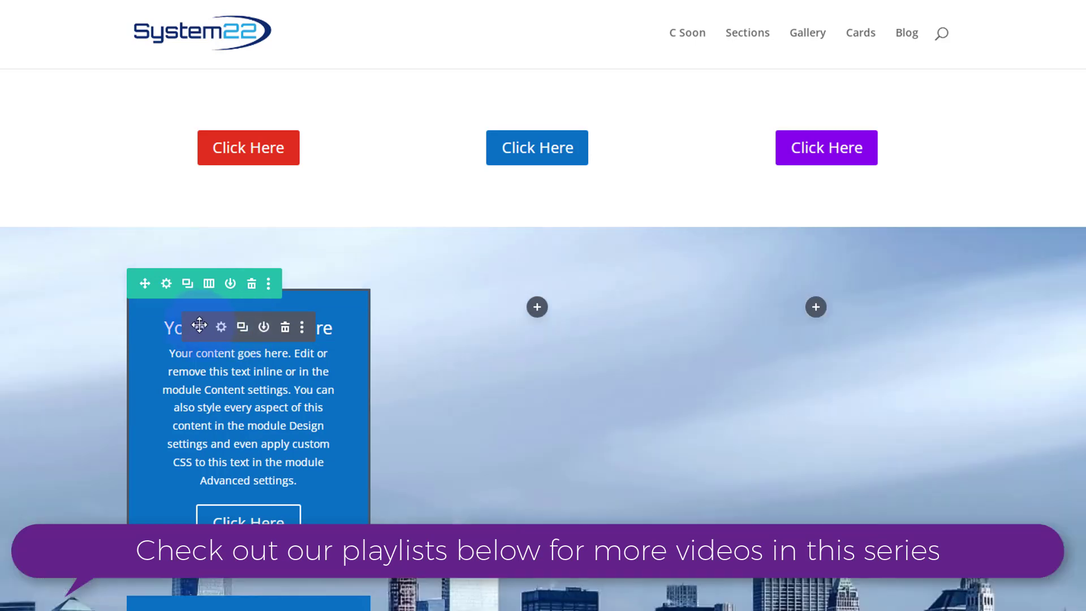
{"action": "left_click_drag", "start_coordinate": [199, 325], "coordinate": [566, 326]}
{"action": "mouse_move", "coordinate": [214, 336]}
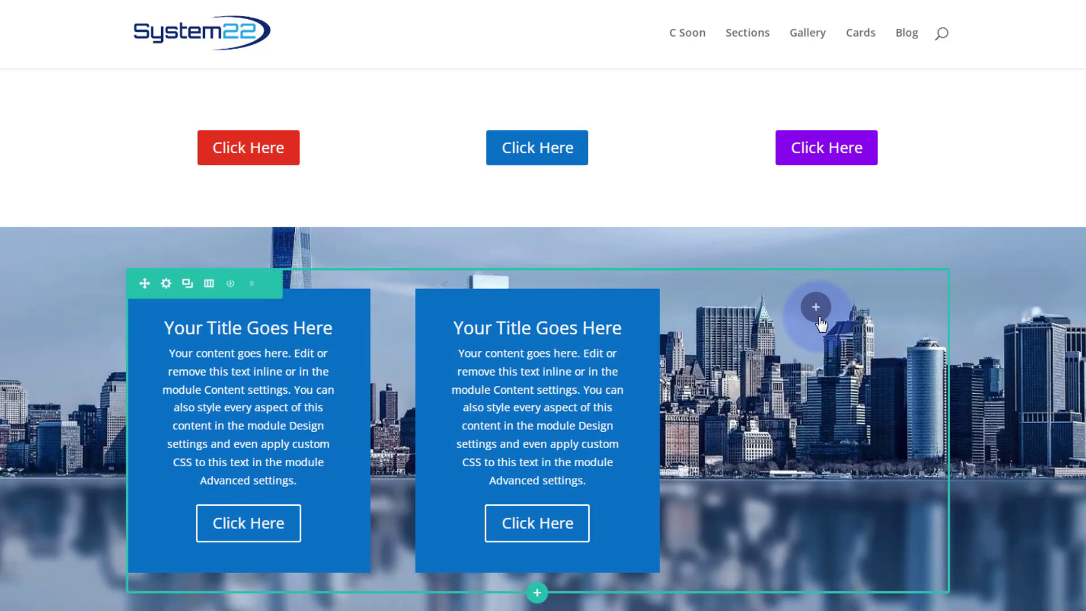
{"action": "key", "text": "ctrl+v"}
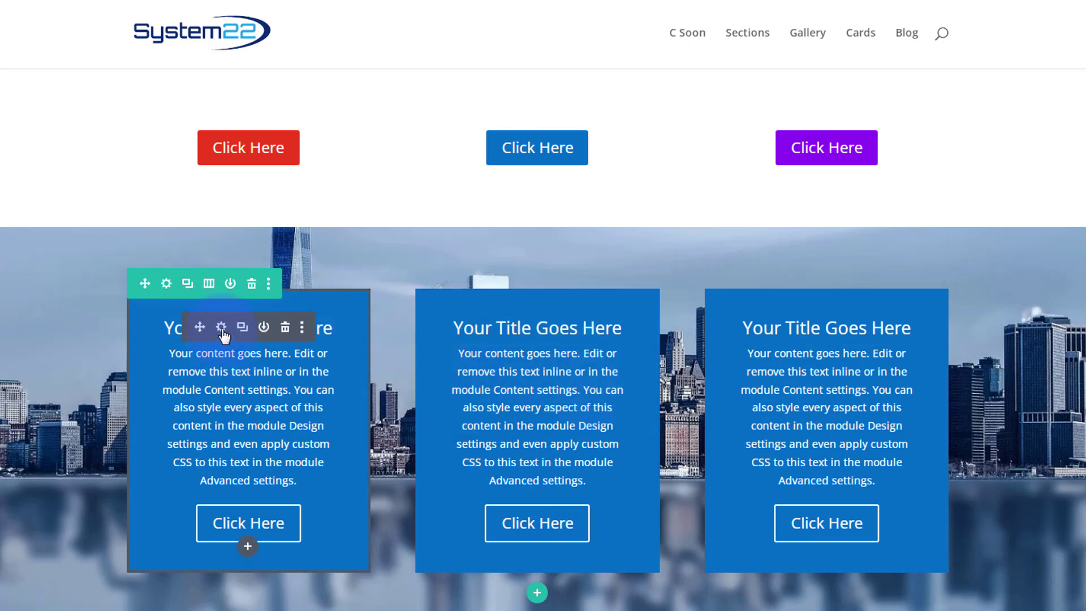
{"action": "left_click", "coordinate": [222, 331]}
Give the first card the CSS class floatmod1 and save it
{"action": "left_click_drag", "start_coordinate": [570, 31], "coordinate": [651, 160]}
{"action": "left_click", "coordinate": [641, 208]}
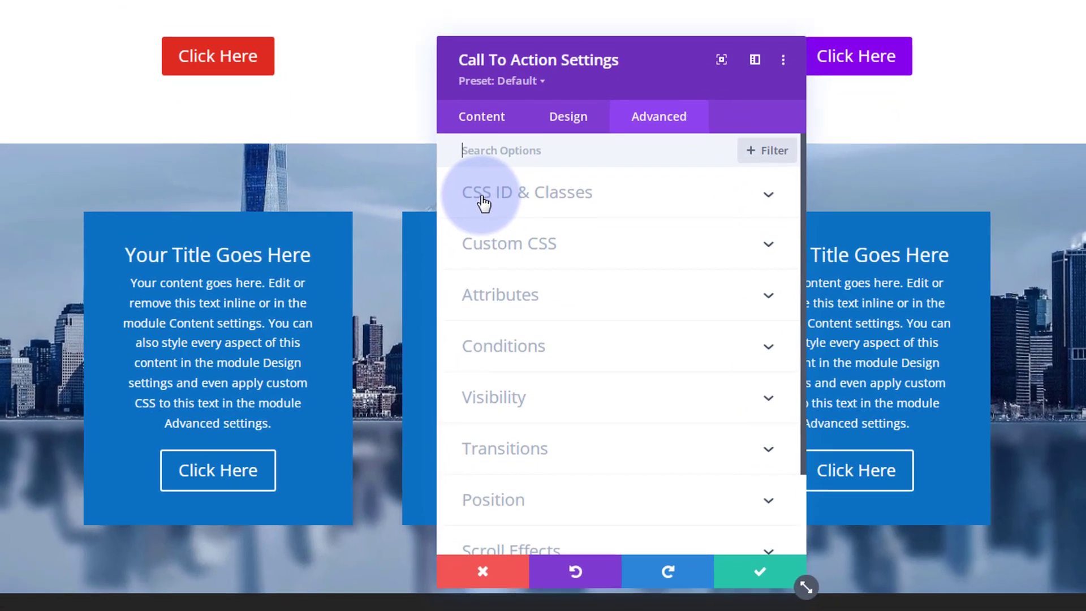
{"action": "left_click", "coordinate": [604, 209]}
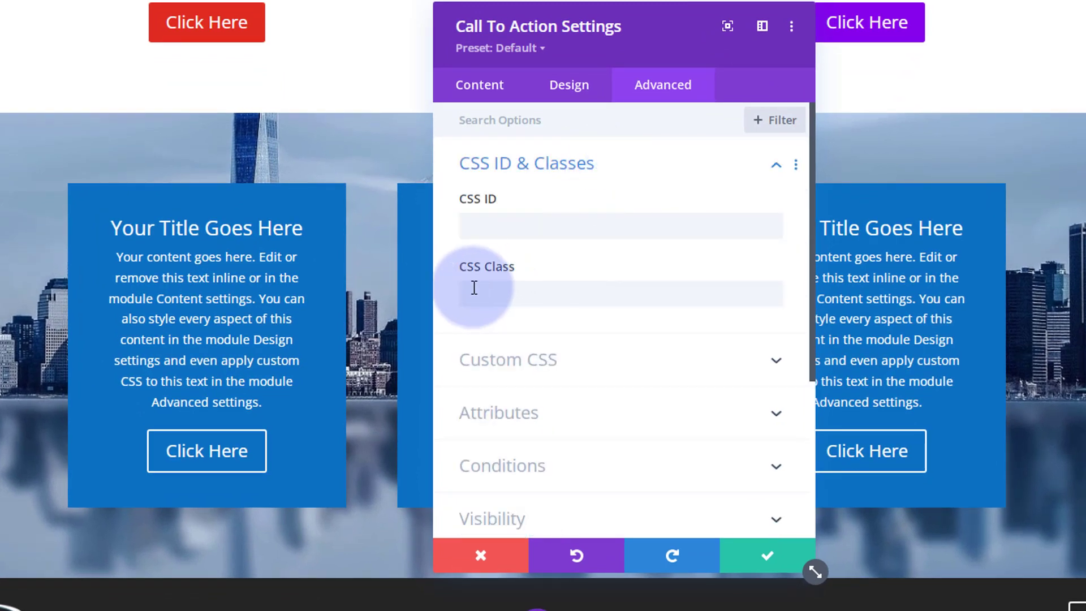
{"action": "left_click", "coordinate": [474, 288]}
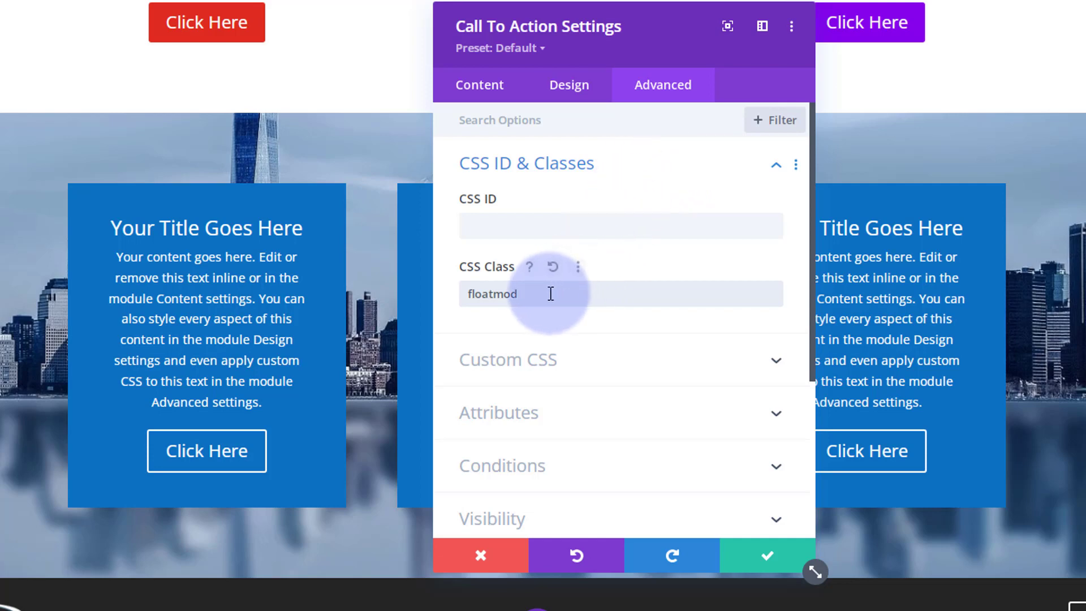
{"action": "left_click_drag", "start_coordinate": [551, 293], "coordinate": [426, 291]}
{"action": "key", "text": "ctrl+c"}
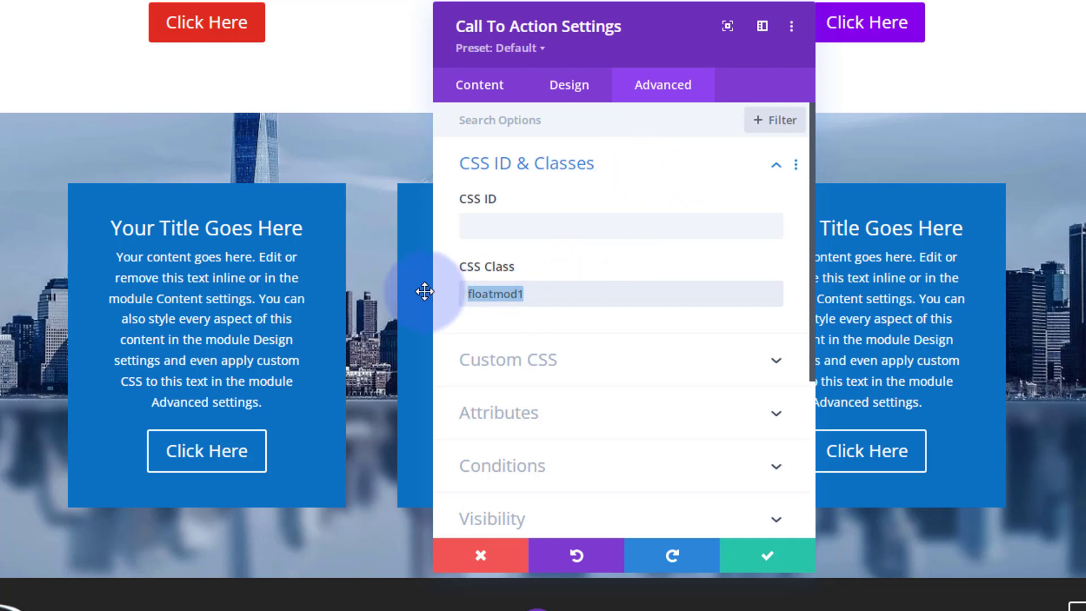
{"action": "left_click", "coordinate": [770, 563]}
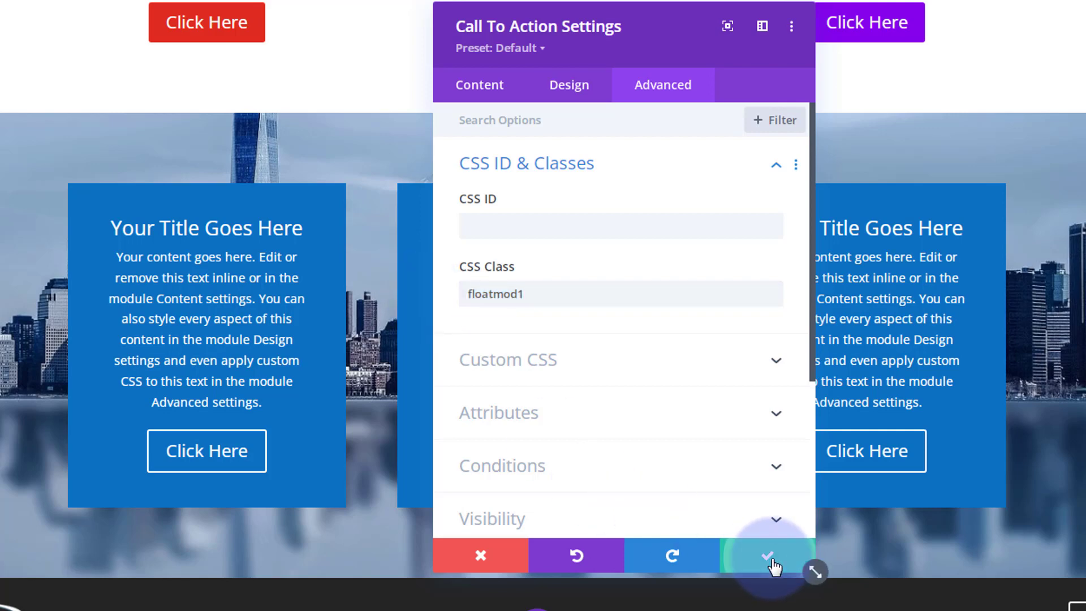
Give the second card the CSS class floatmod2 and save it
{"action": "left_click", "coordinate": [506, 228]}
{"action": "left_click", "coordinate": [663, 86]}
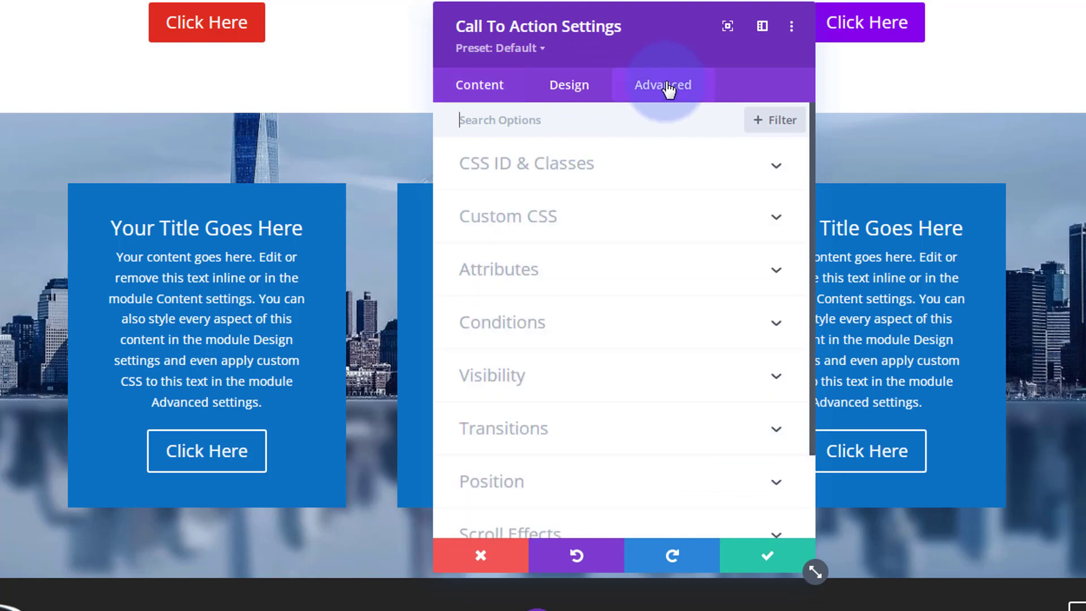
{"action": "left_click", "coordinate": [587, 169]}
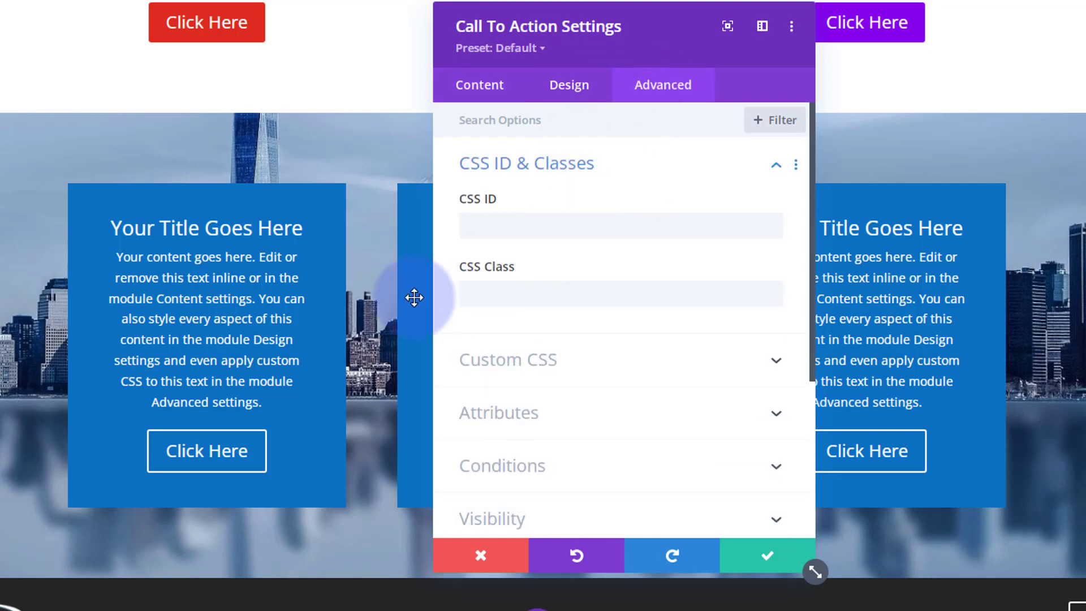
{"action": "left_click", "coordinate": [465, 300]}
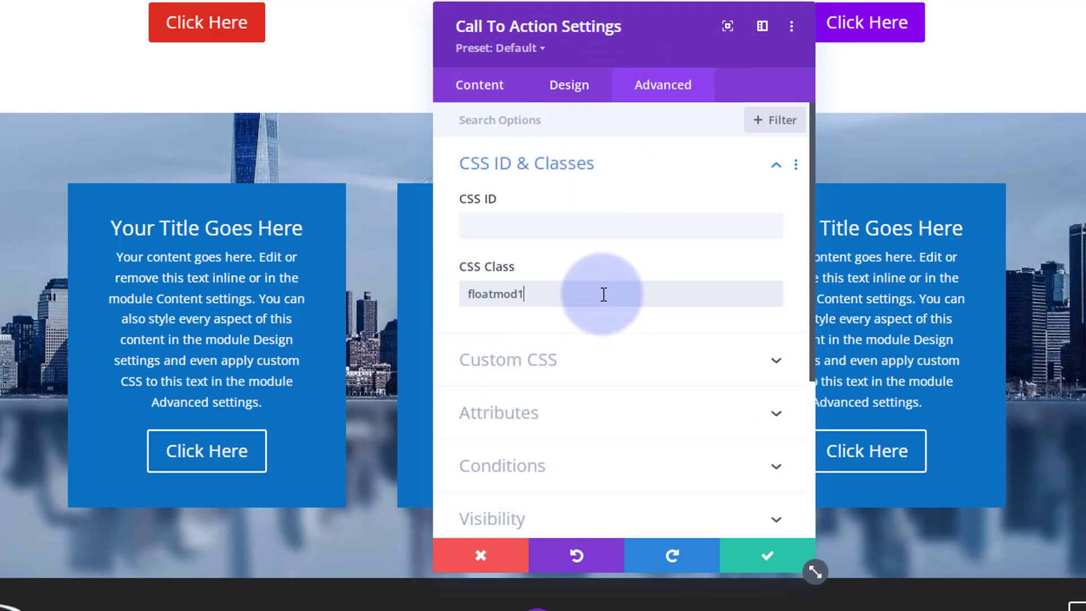
{"action": "type", "text": "floatmod"}
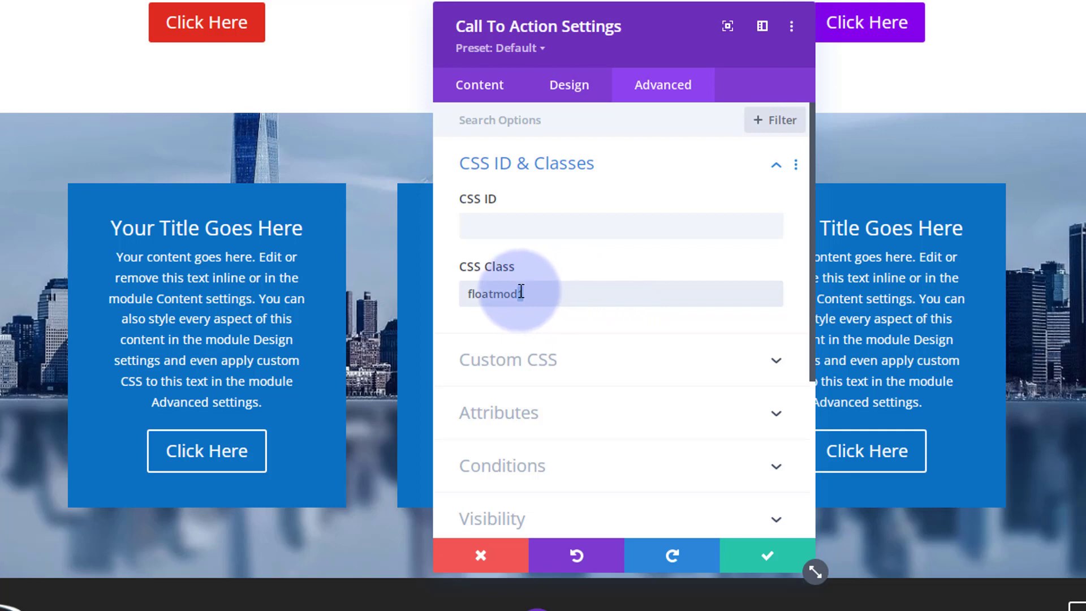
{"action": "type", "text": "1"}
{"action": "left_click_drag", "start_coordinate": [521, 293], "coordinate": [591, 298]}
{"action": "type", "text": "2"}
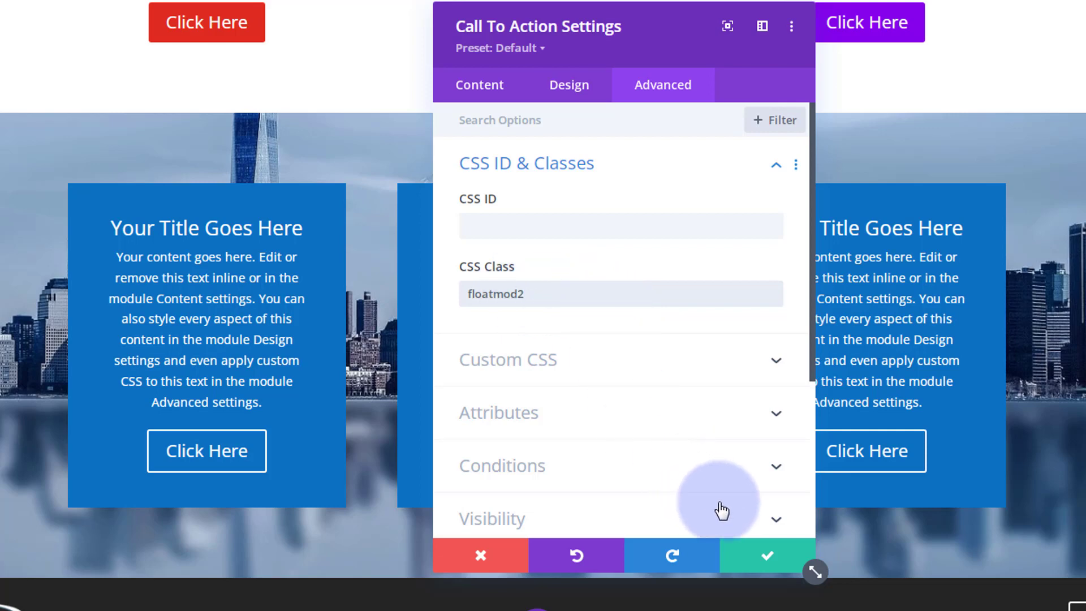
{"action": "left_click", "coordinate": [752, 558]}
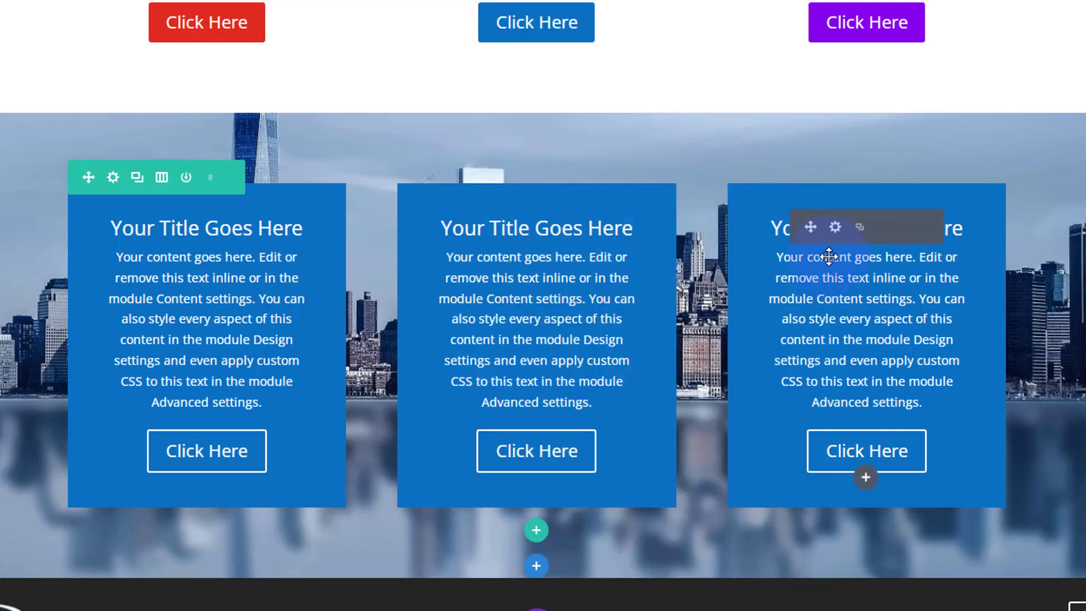
Give the third card the CSS class floatmod3 and save it
{"action": "left_click", "coordinate": [836, 229]}
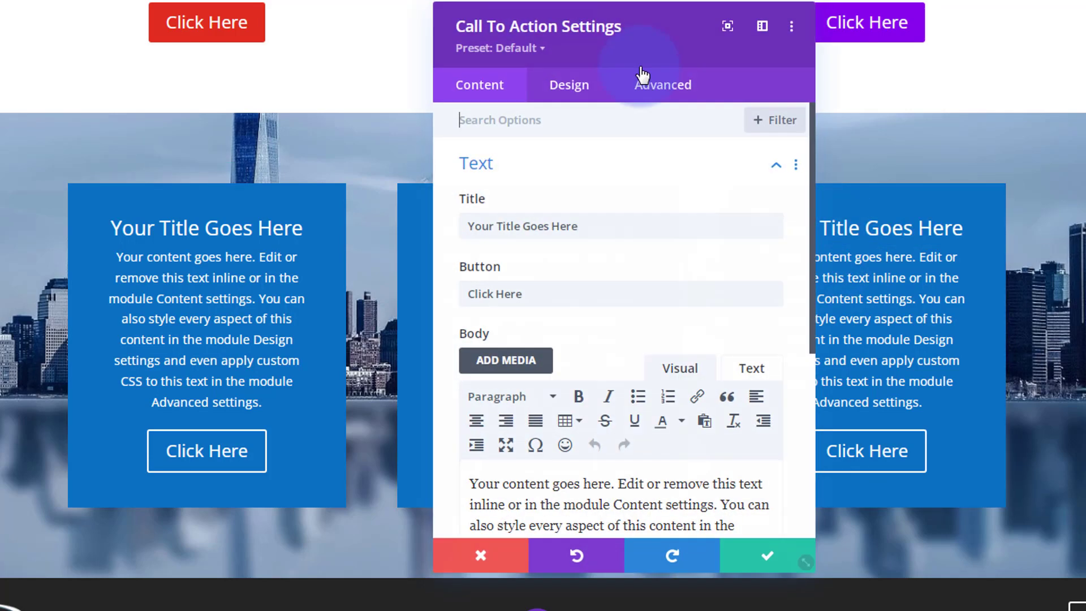
{"action": "left_click", "coordinate": [672, 105]}
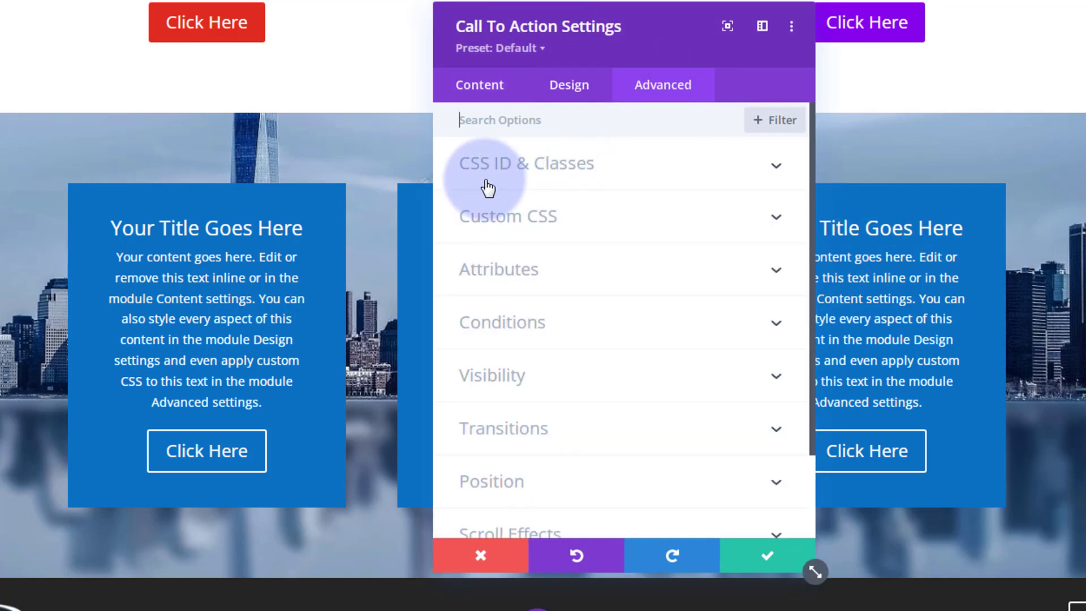
{"action": "left_click", "coordinate": [645, 172]}
{"action": "left_click", "coordinate": [489, 291]}
{"action": "key", "text": "ctrl+v"}
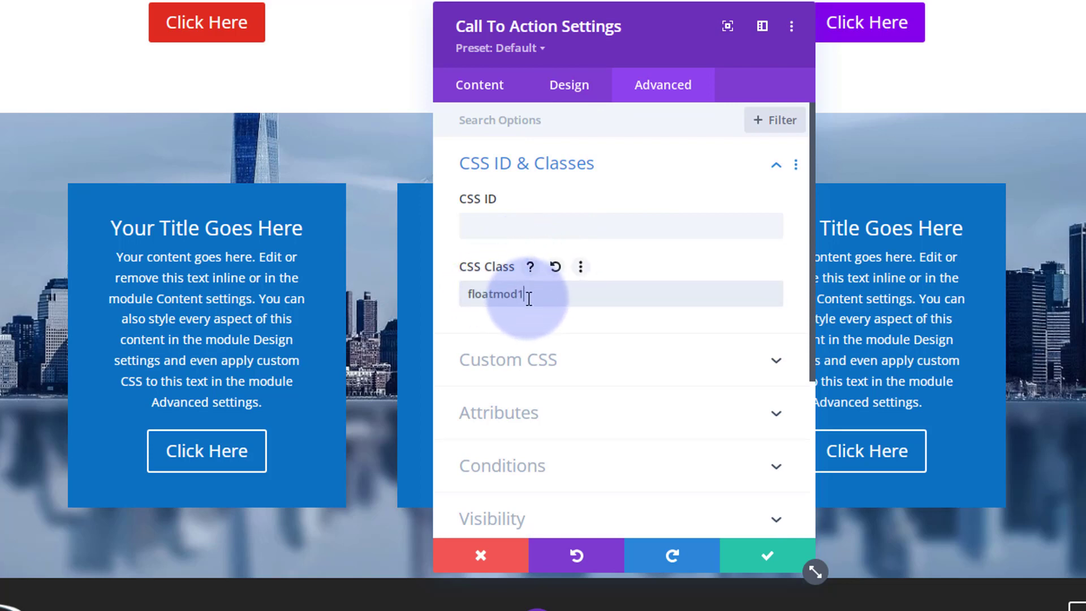
{"action": "key", "text": "BackSpace"}
{"action": "type", "text": "3"}
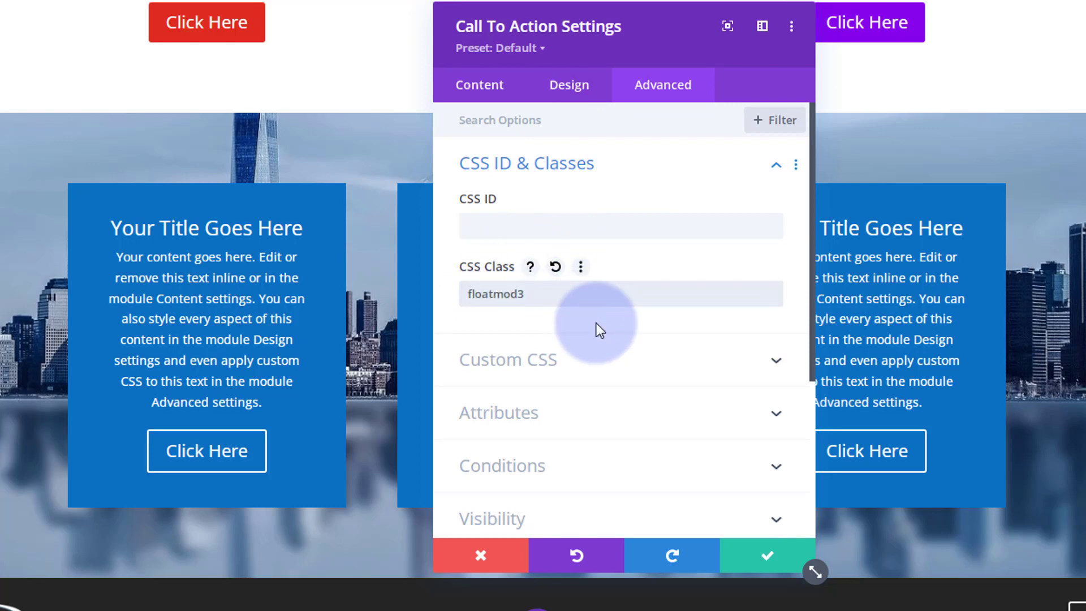
{"action": "left_click", "coordinate": [770, 557]}
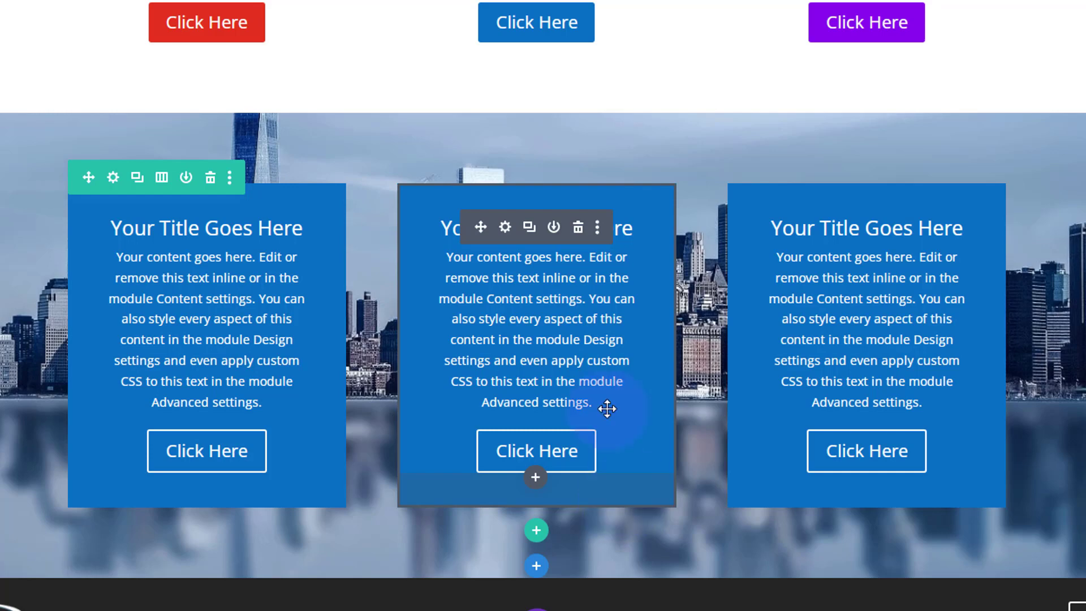
Add a Code module below the middle card and start a <style> tag in its editor
{"action": "left_click", "coordinate": [536, 479]}
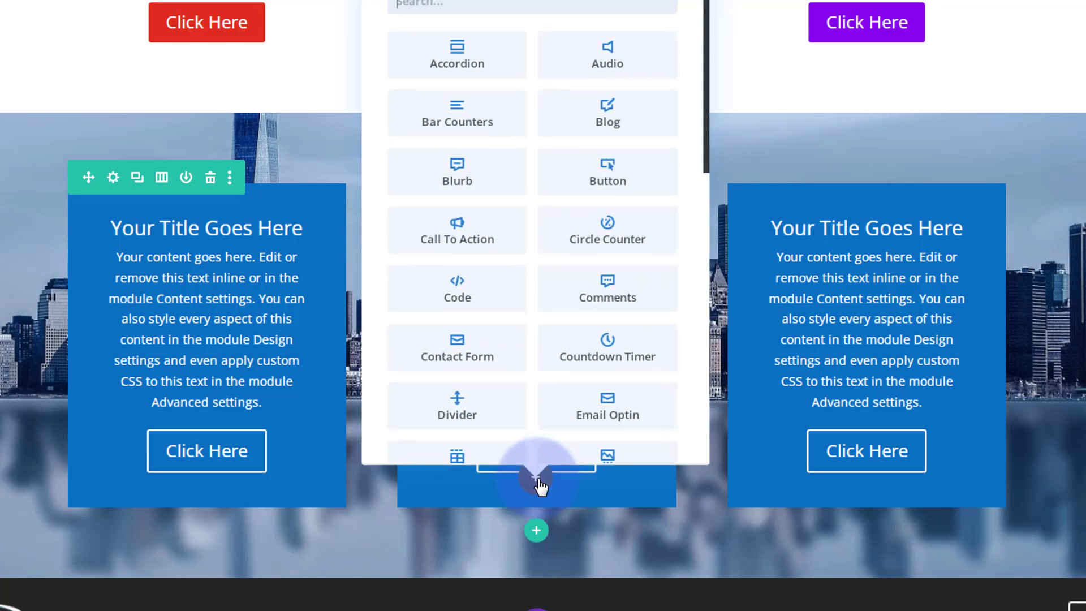
{"action": "scroll", "coordinate": [478, 143], "scroll_direction": "down", "scroll_amount": 3}
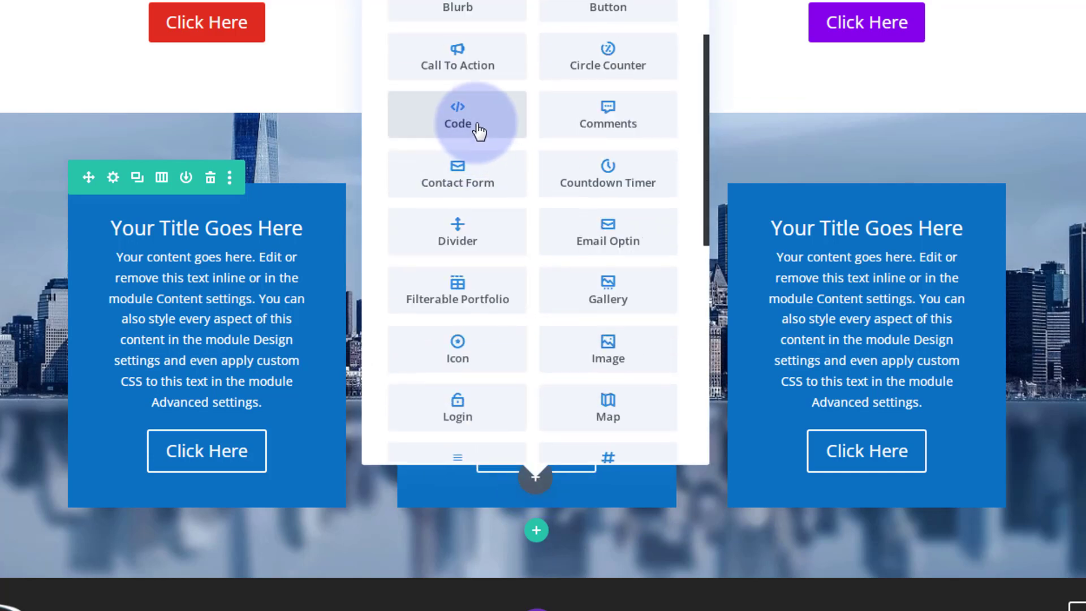
{"action": "left_click", "coordinate": [478, 132]}
{"action": "left_click", "coordinate": [488, 230]}
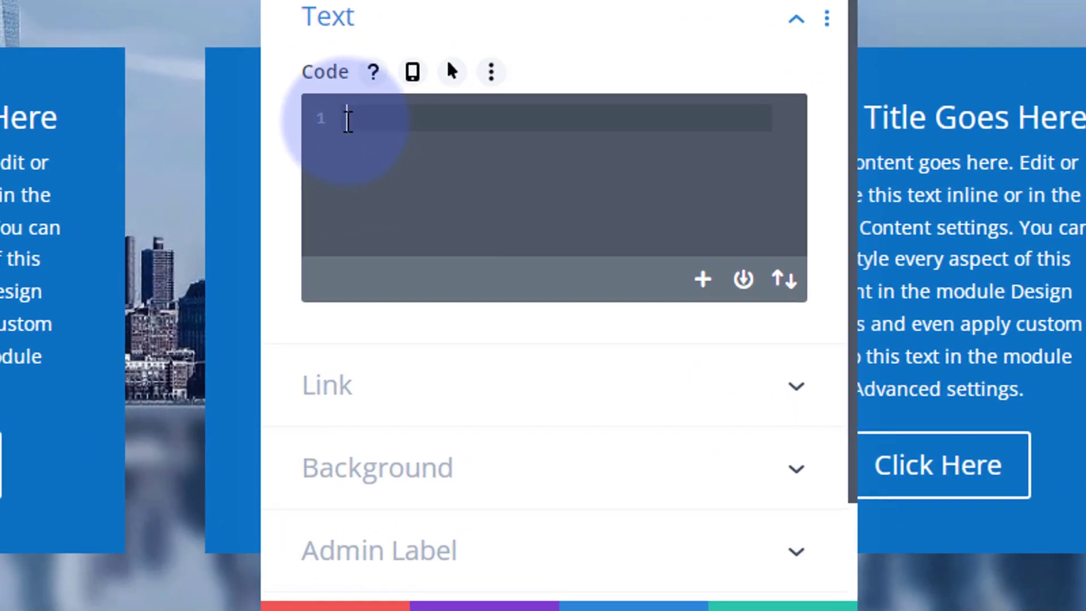
{"action": "type", "text": "<style"}
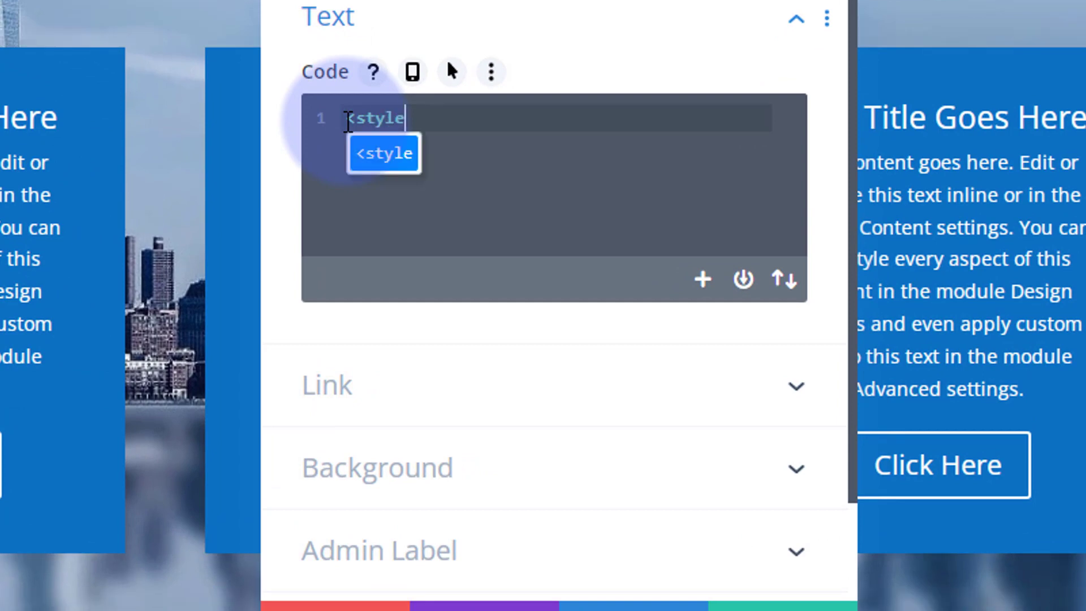
{"action": "type", "text": "></style>"}
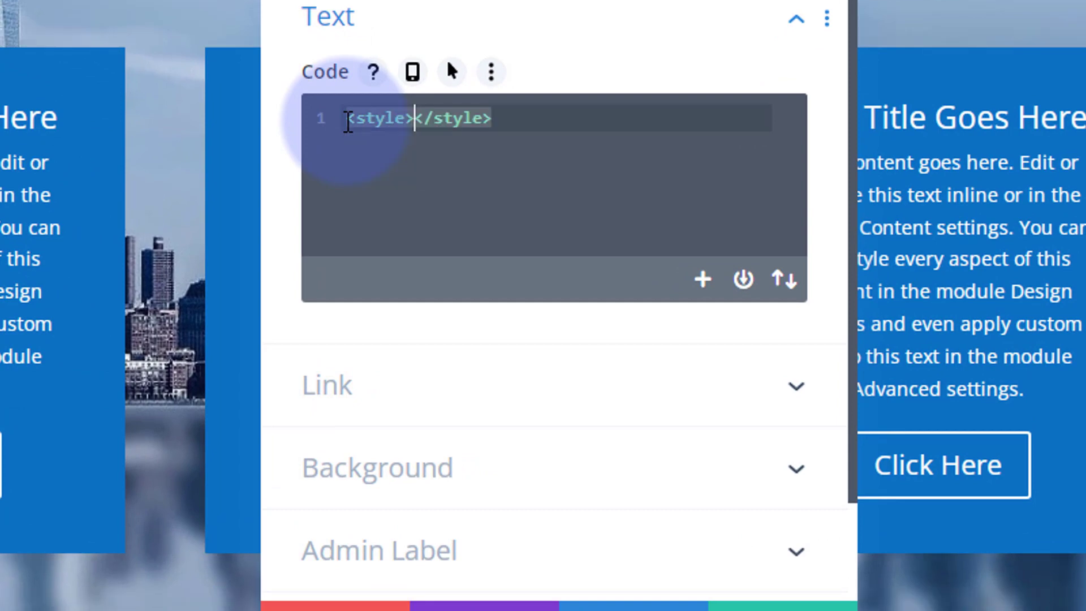
Open a blank line between <style> and </style> and begin a .floatmod1 { selector there
{"action": "key", "text": "Return"}
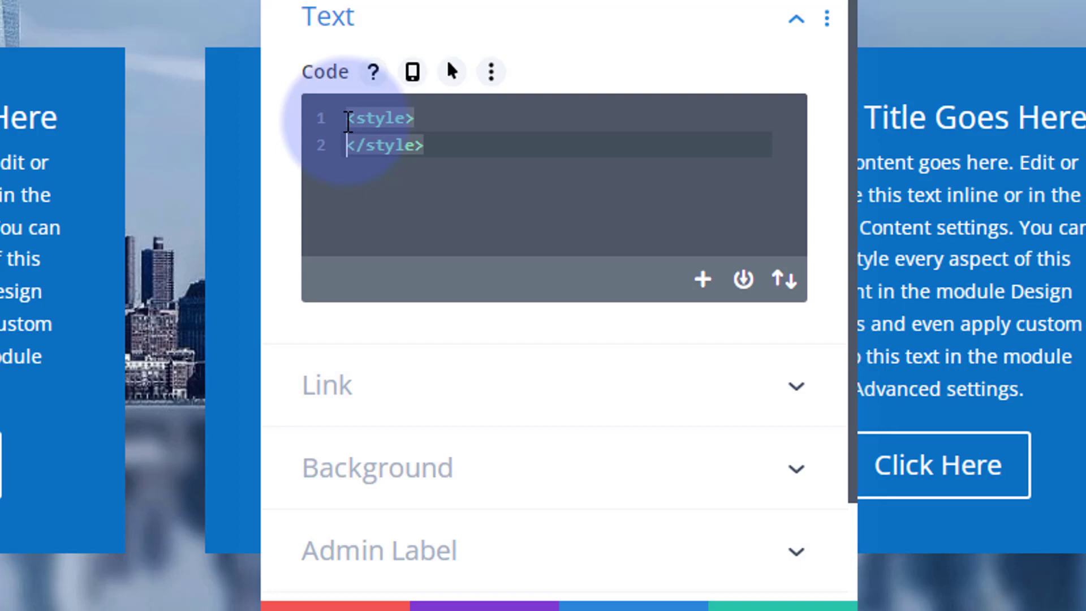
{"action": "key", "text": "Return"}
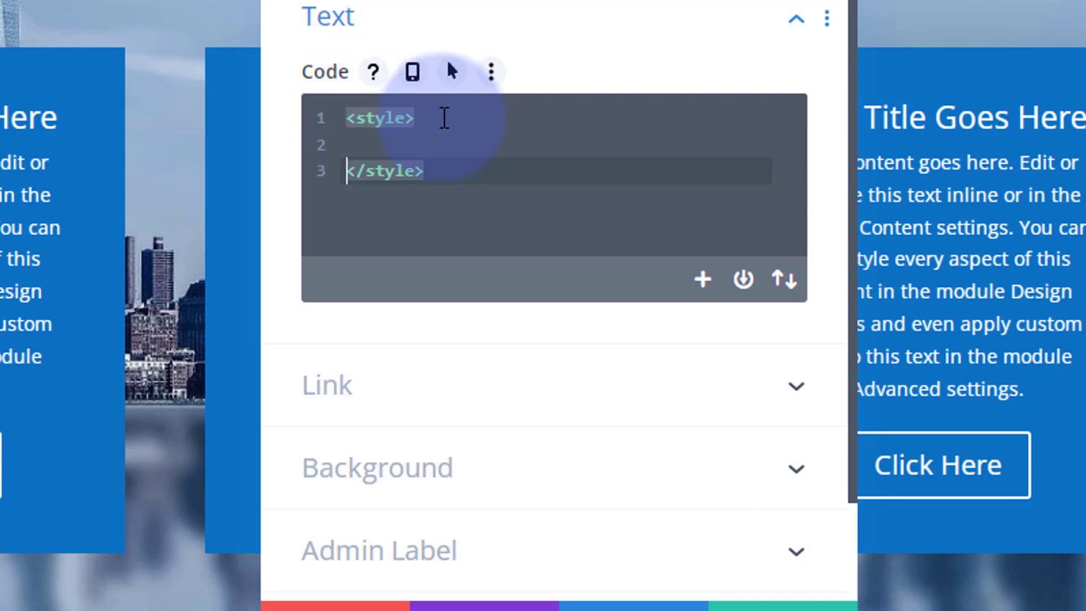
{"action": "left_click", "coordinate": [444, 119]}
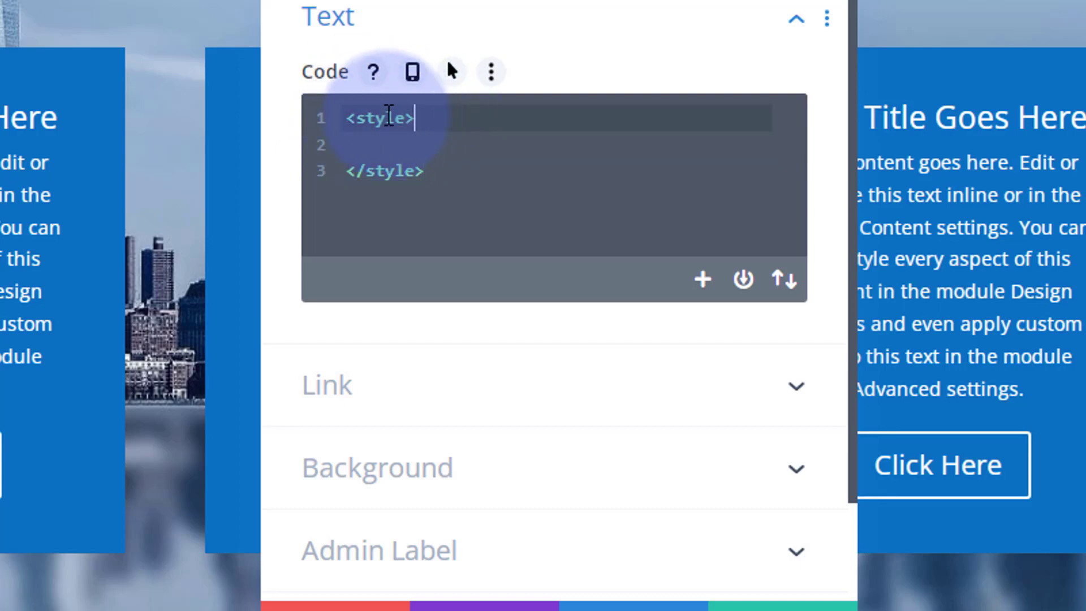
{"action": "left_click", "coordinate": [439, 168]}
{"action": "left_click", "coordinate": [442, 116]}
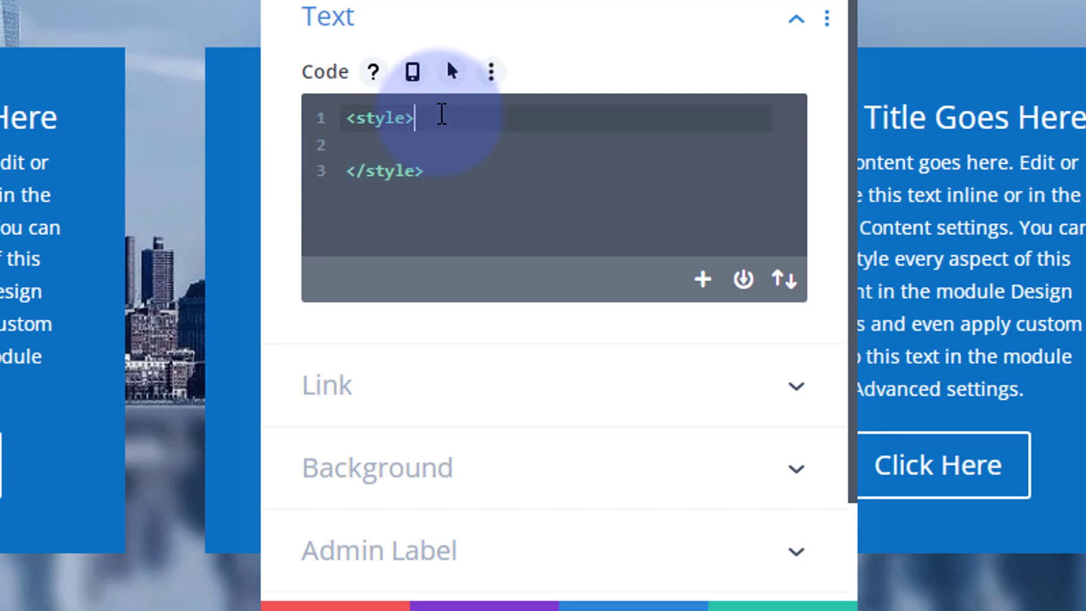
{"action": "left_click", "coordinate": [368, 142]}
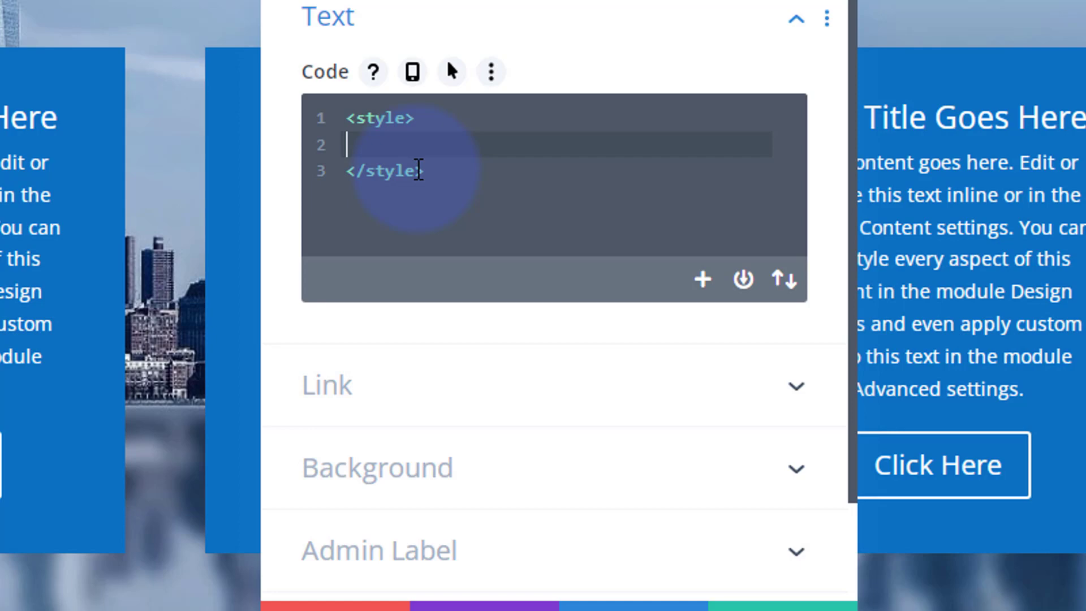
{"action": "type", "text": ".floatmod1"}
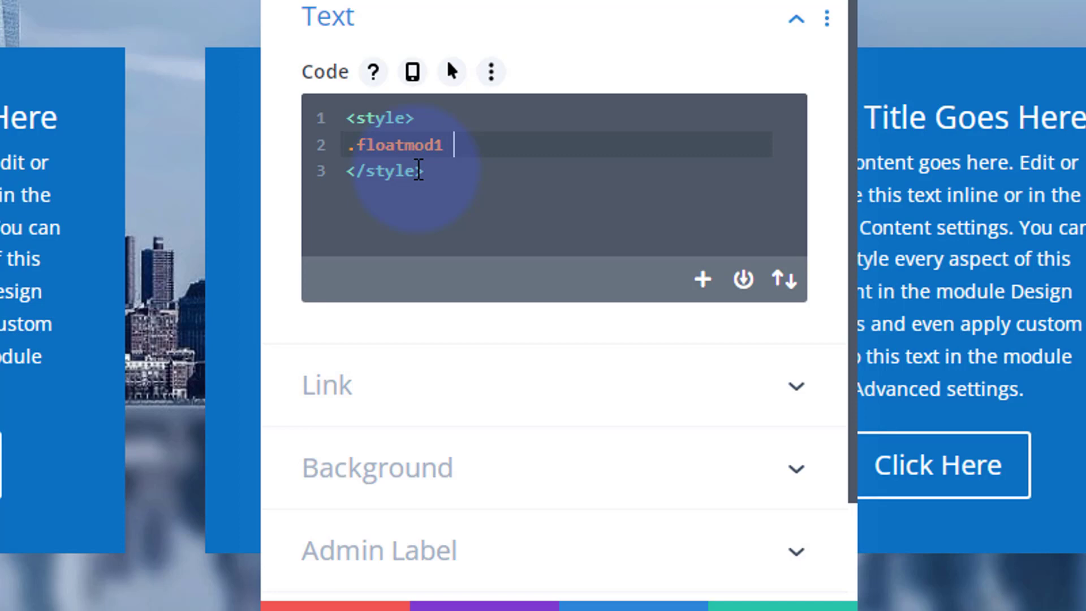
{"action": "type", "text": " {"}
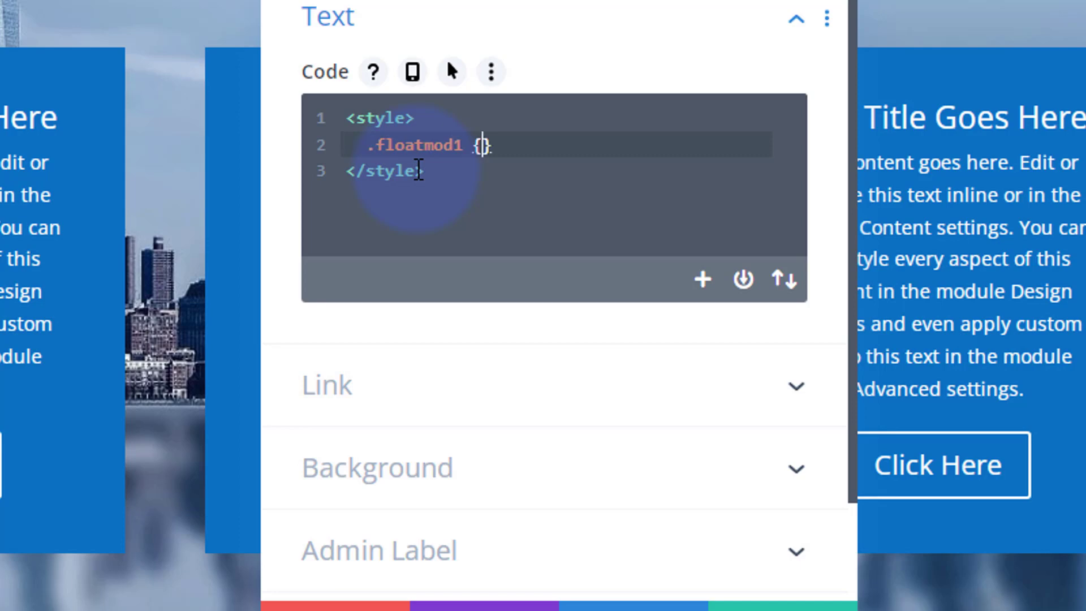
Give .floatmod1 the declaration 'animation: flmod1 5s infinite;' and add blank lines after it
{"action": "key", "text": "Return"}
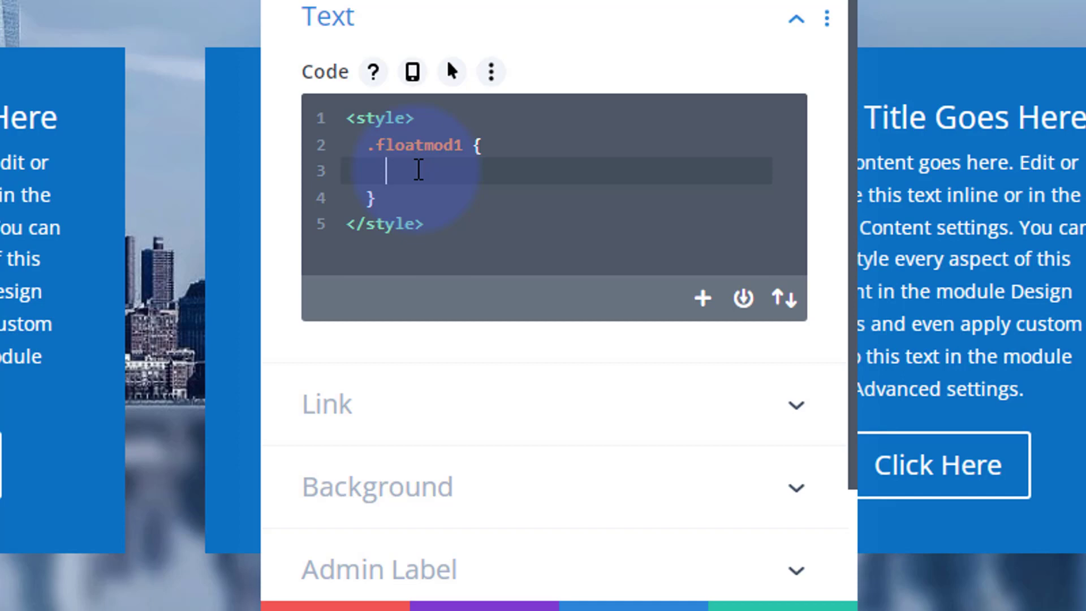
{"action": "type", "text": "animation"}
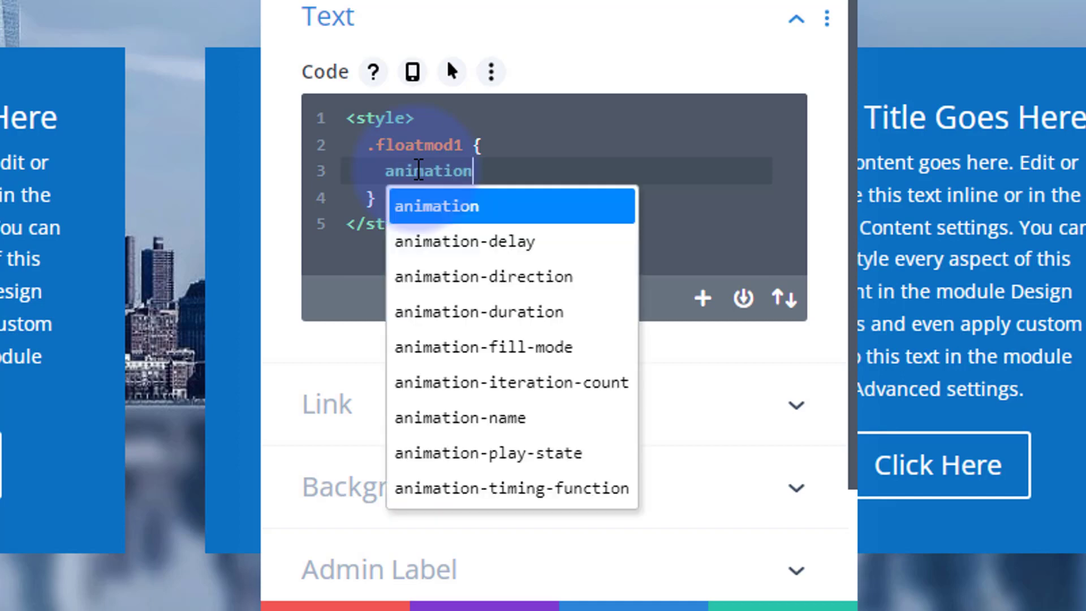
{"action": "type", "text": ":"}
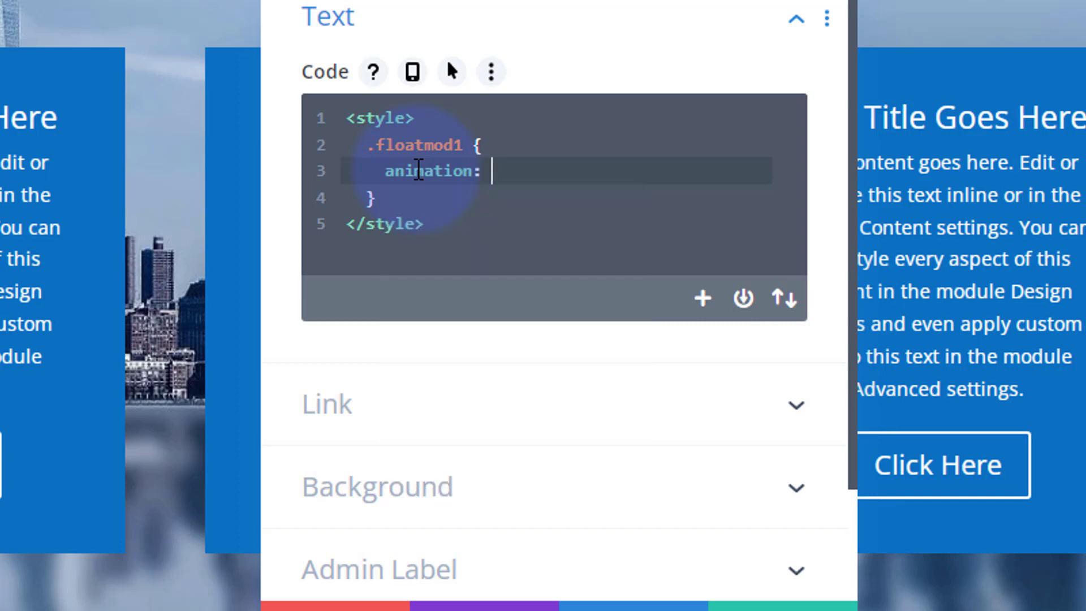
{"action": "type", "text": " flmod"}
{"action": "type", "text": "1"}
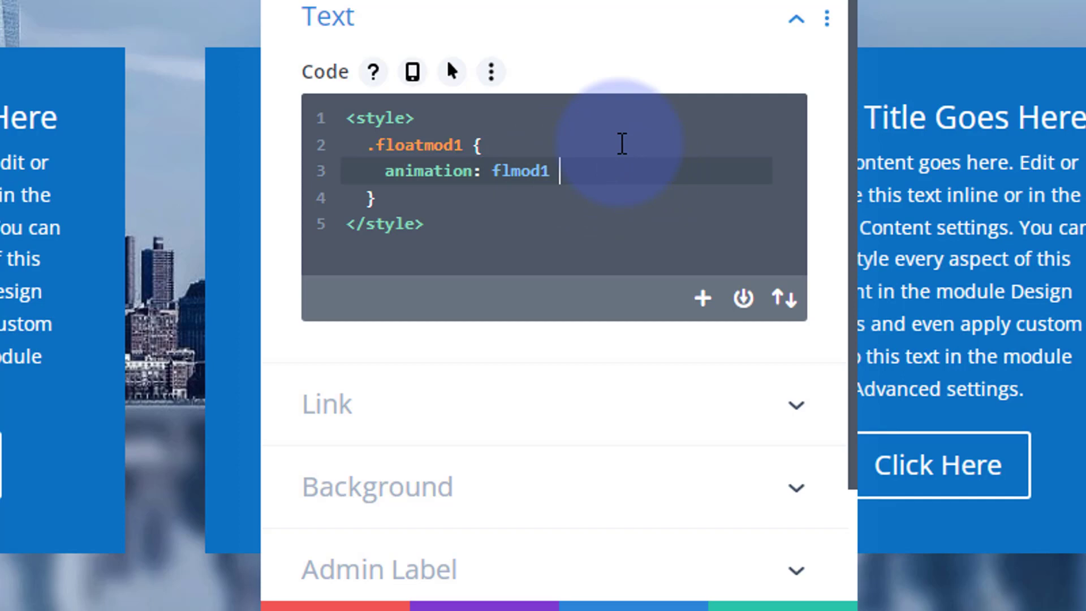
{"action": "type", "text": "5s infini"}
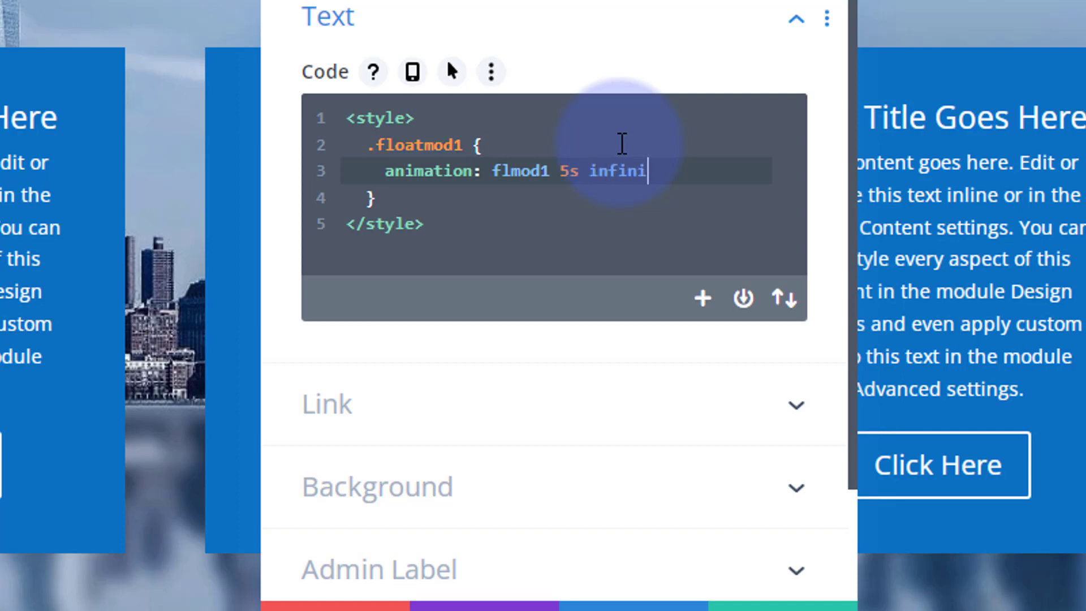
{"action": "type", "text": "te;"}
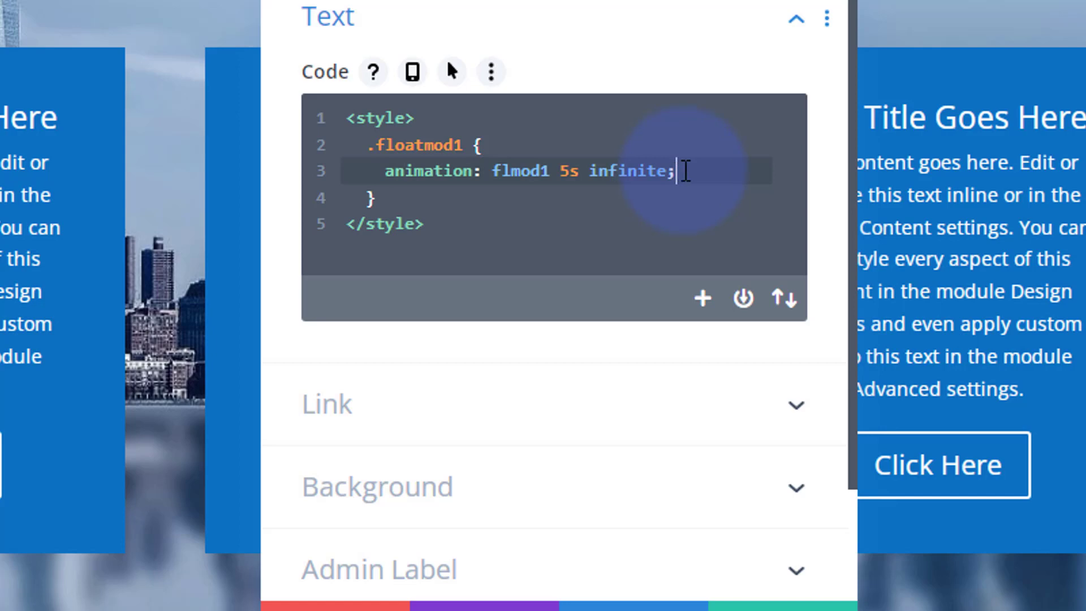
{"action": "left_click", "coordinate": [404, 203]}
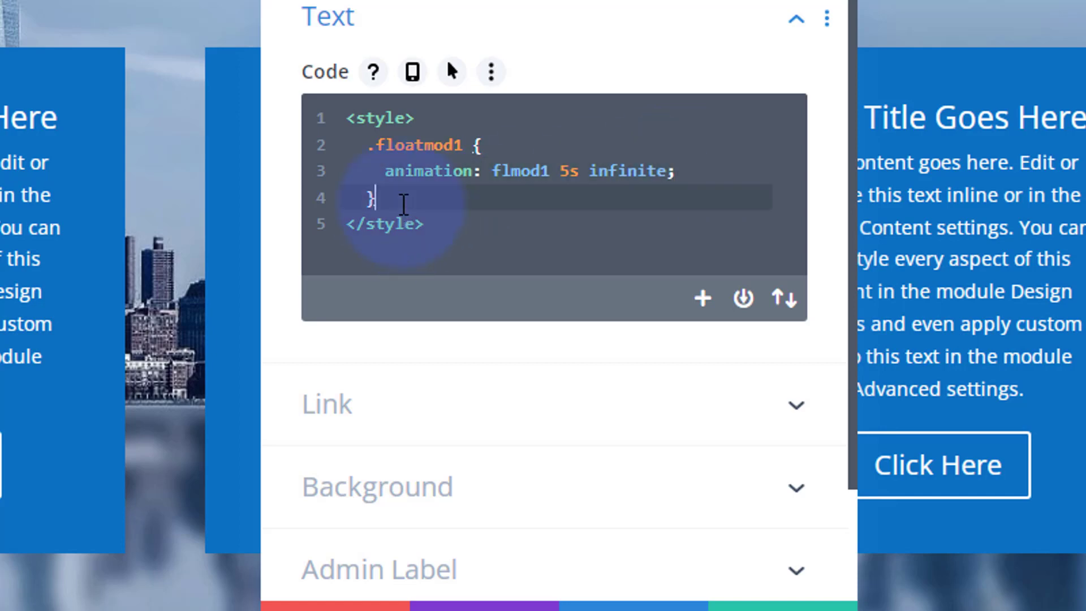
{"action": "key", "text": "Return"}
{"action": "key", "text": "Return"}
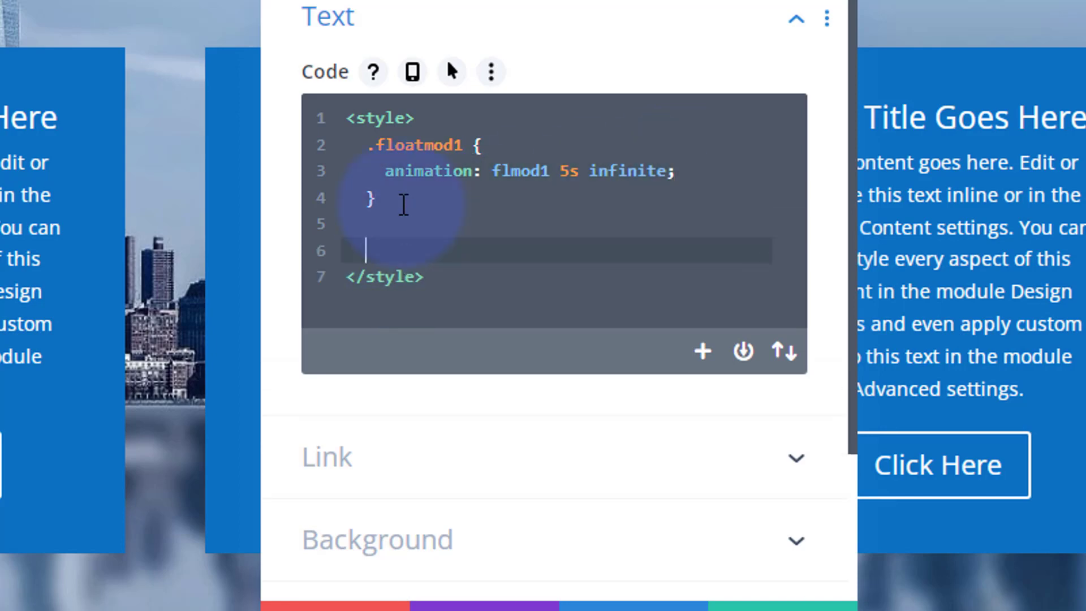
{"action": "type", "text": "@keyframes"}
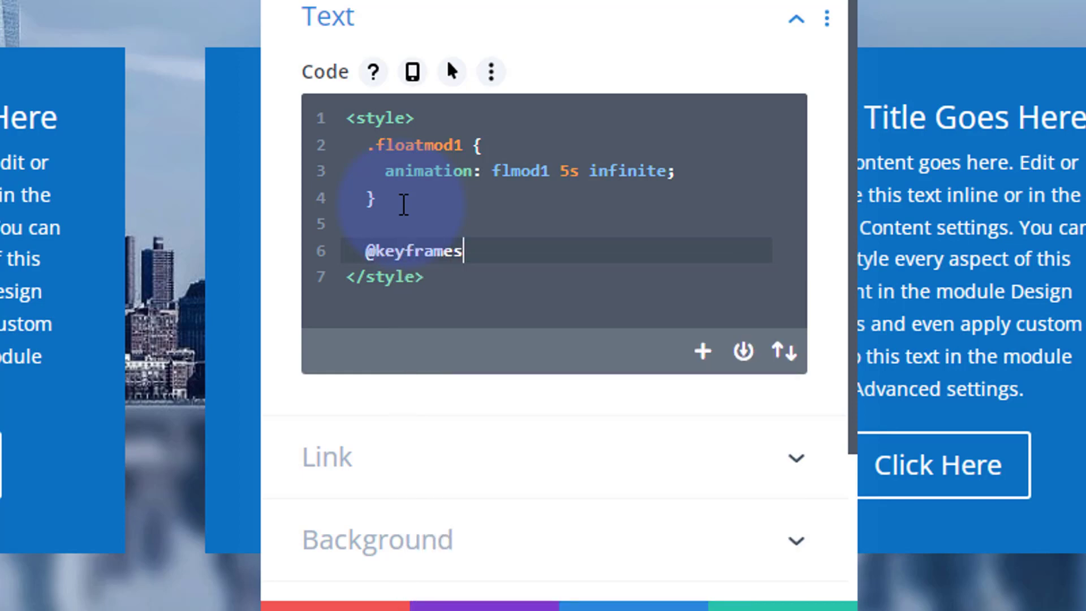
{"action": "type", "text": " flmod1"}
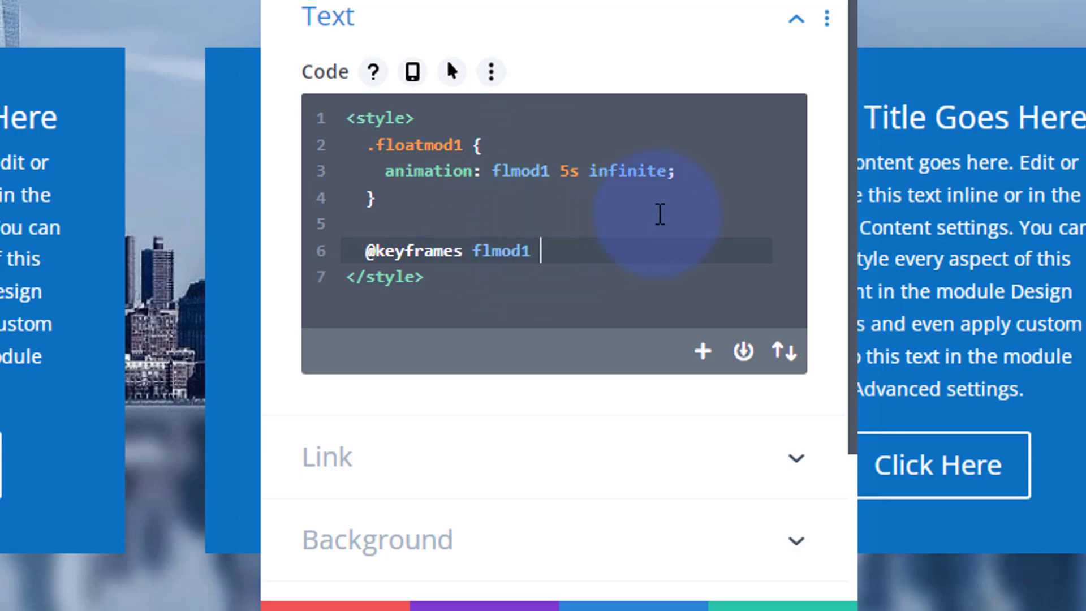
{"action": "type", "text": "{"}
{"action": "key", "text": "Return"}
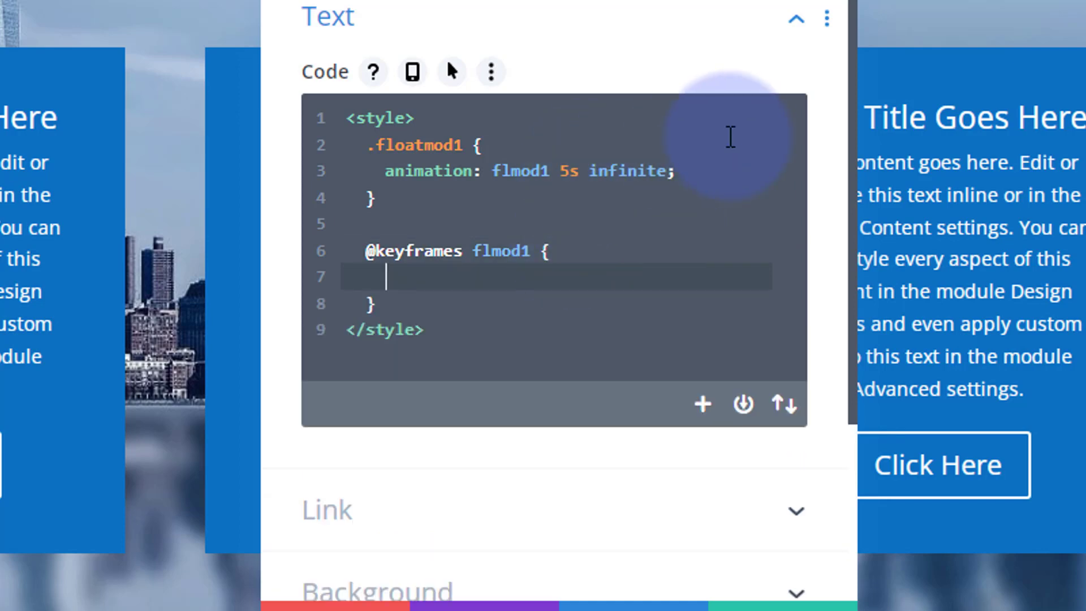
{"action": "type", "text": "0% {transform"}
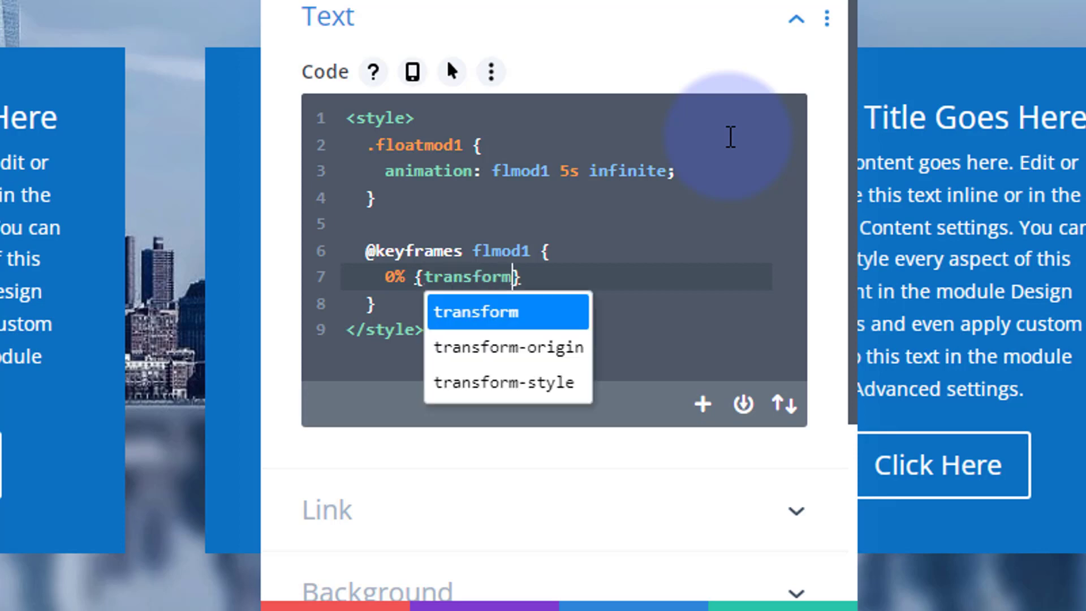
{"action": "type", "text": ":scale"}
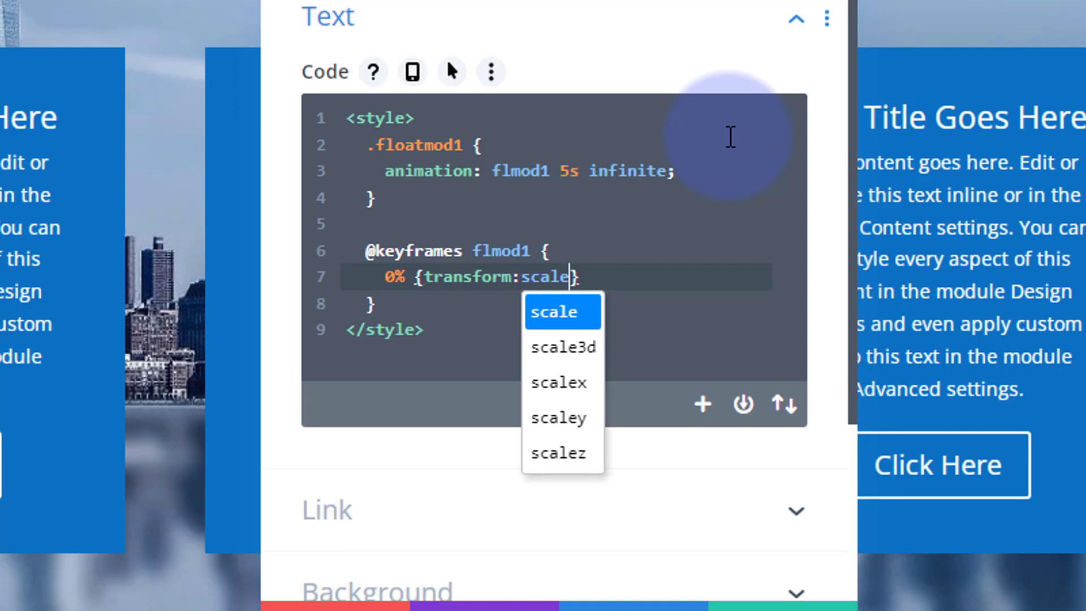
{"action": "type", "text": "("}
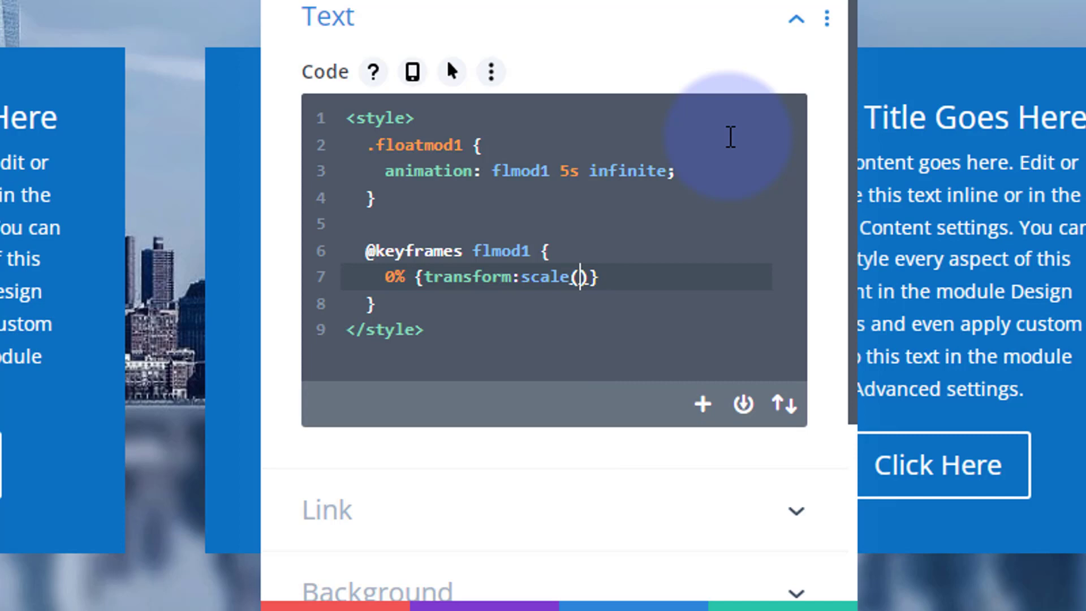
{"action": "type", "text": "1"}
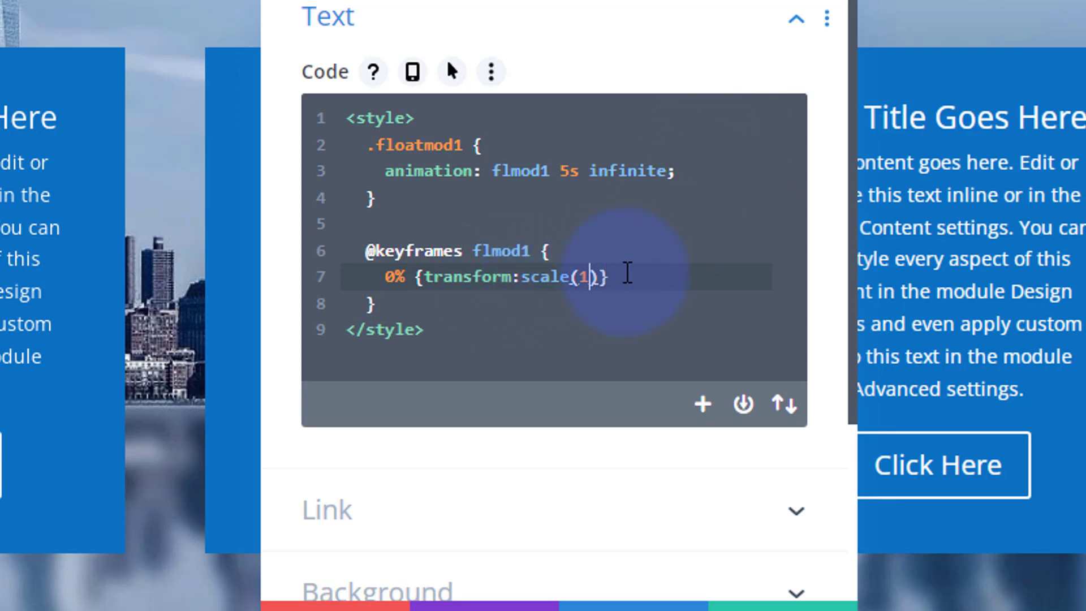
{"action": "left_click_drag", "start_coordinate": [628, 273], "coordinate": [391, 283]}
{"action": "key", "text": "ctrl+c"}
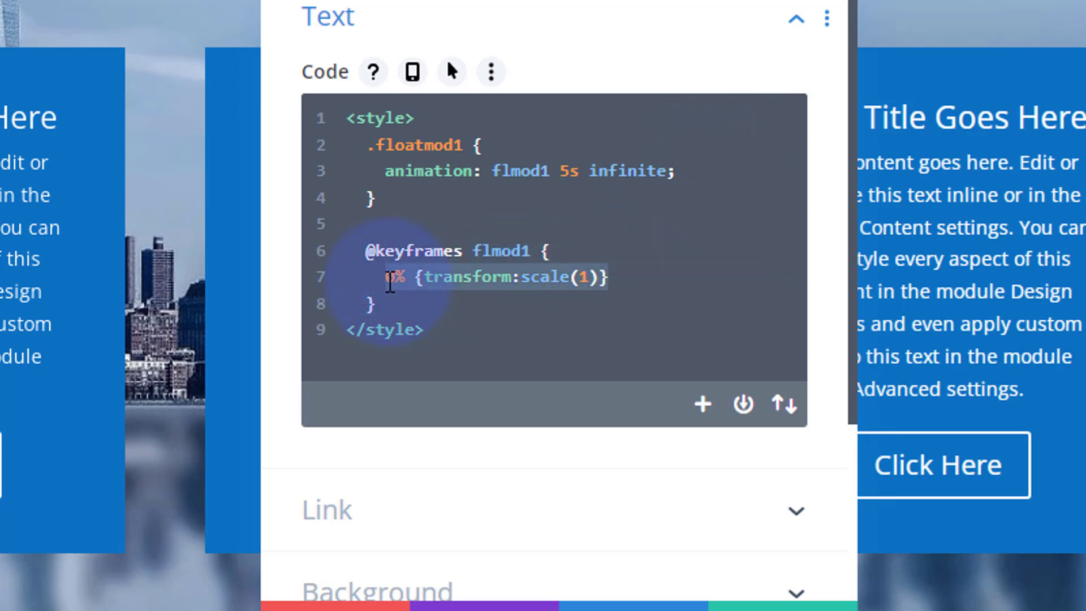
Paste two copies of the 0% keyframe line below it
{"action": "left_click", "coordinate": [617, 271]}
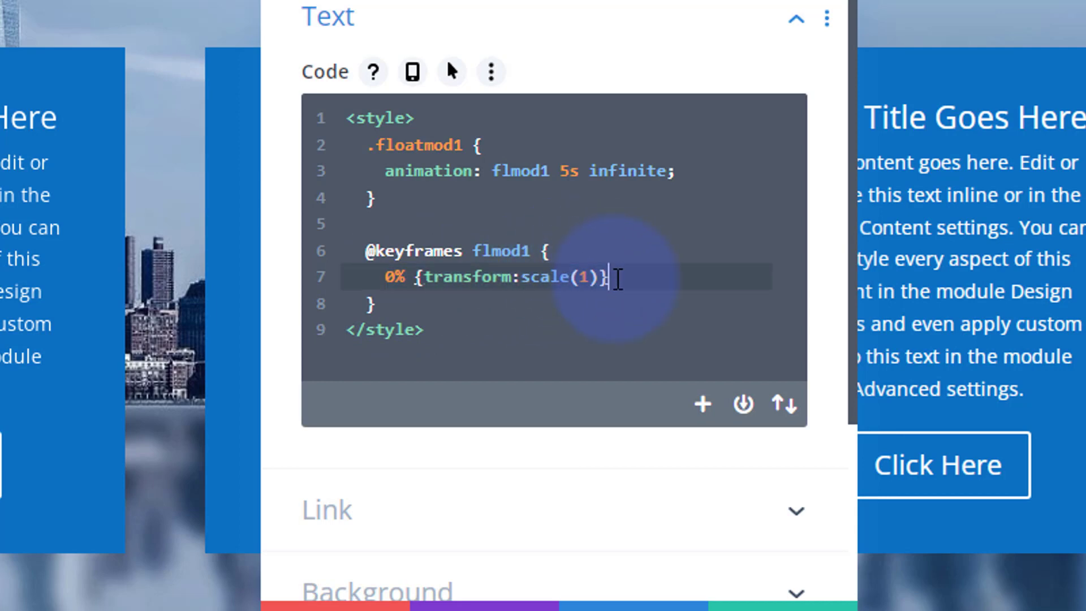
{"action": "key", "text": "Return"}
{"action": "key", "text": "ctrl+v"}
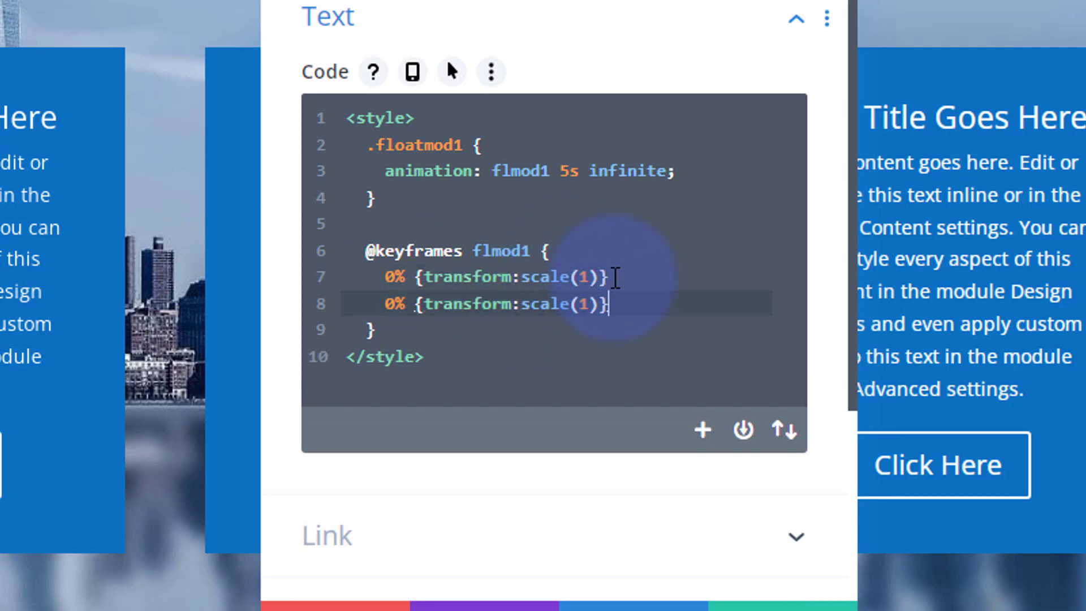
{"action": "key", "text": "Return"}
{"action": "key", "text": "ctrl+v"}
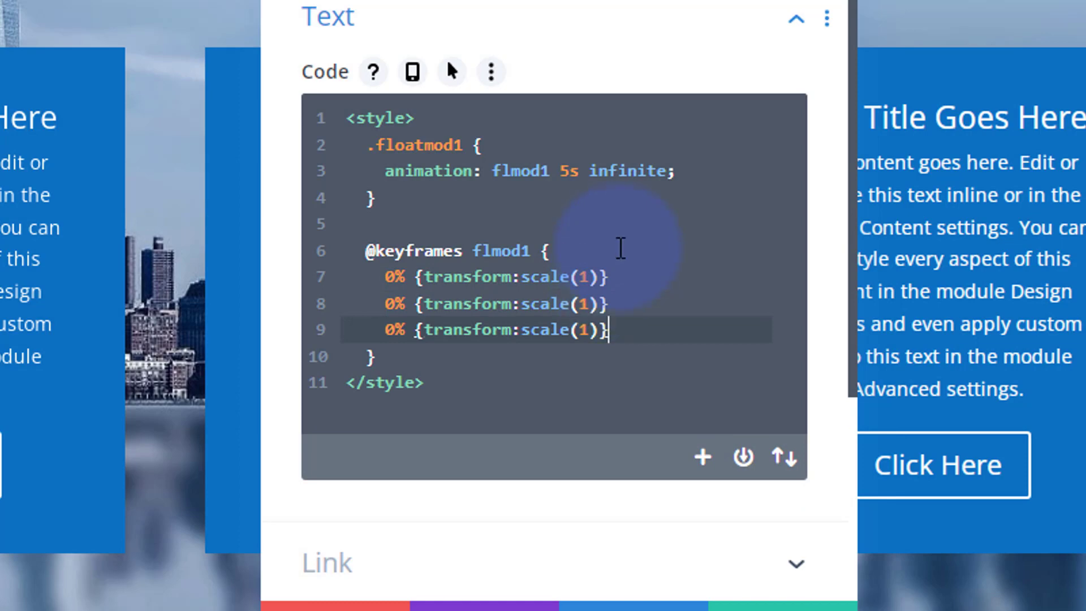
Edit the copies into 50% {transform:scale(1.1)} and 100% {transform:scale(1)}
{"action": "left_click", "coordinate": [379, 306]}
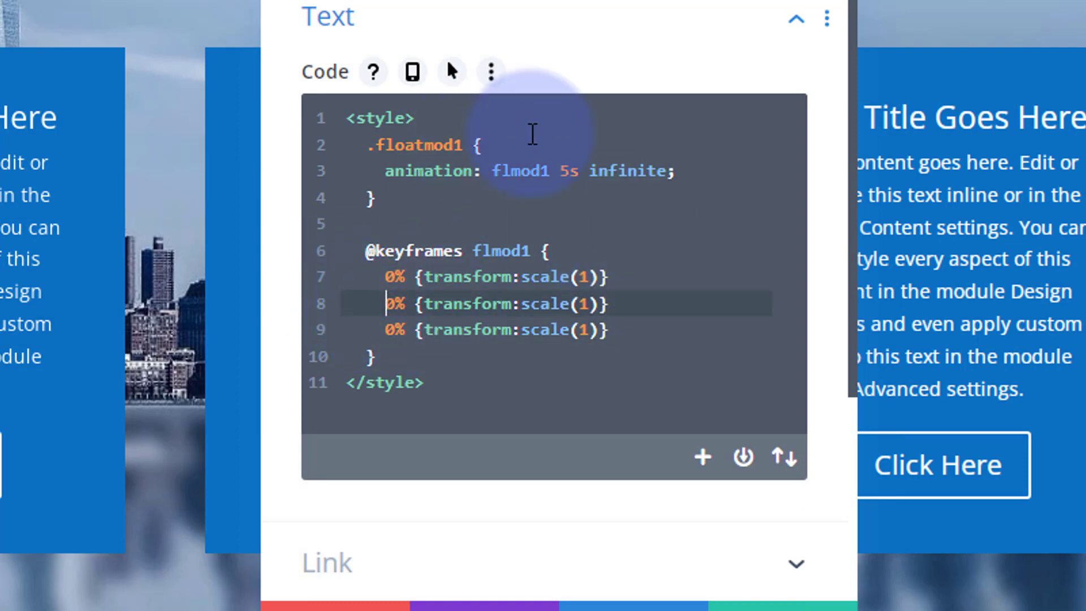
{"action": "type", "text": "5"}
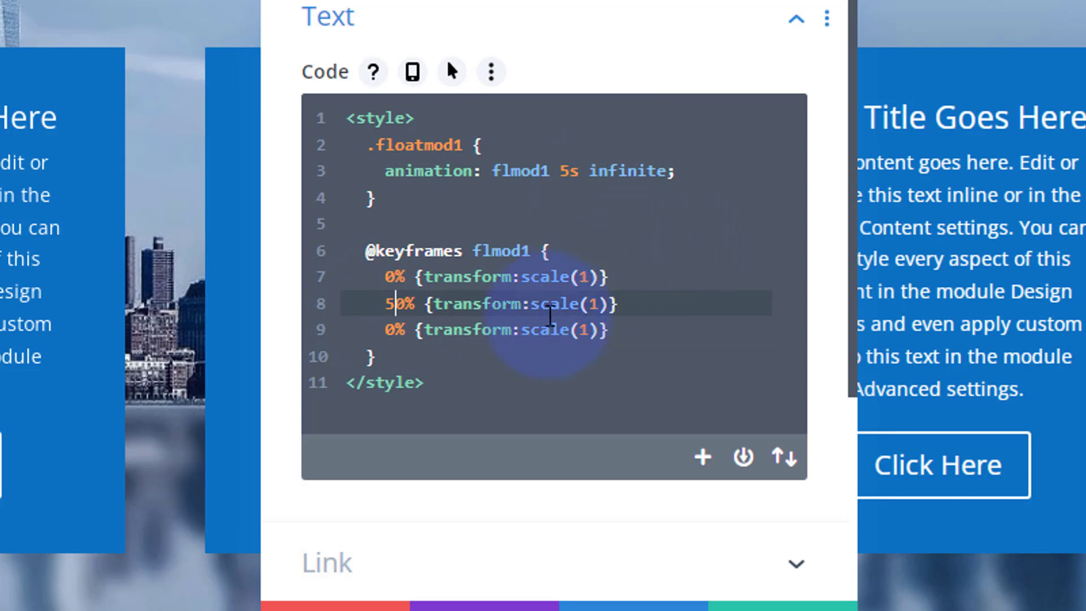
{"action": "left_click", "coordinate": [598, 305]}
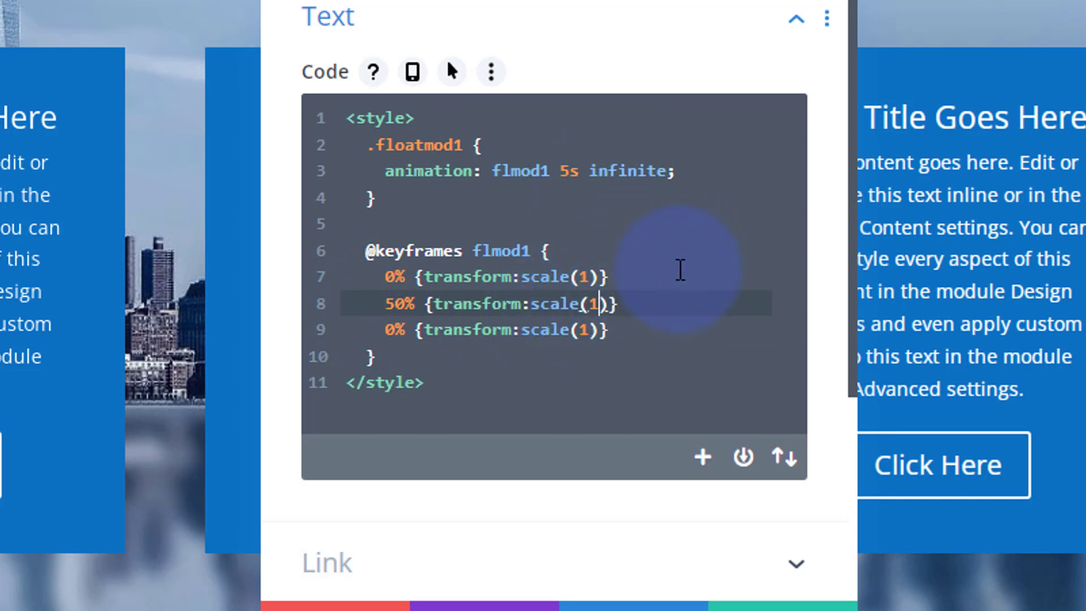
{"action": "type", "text": ".1"}
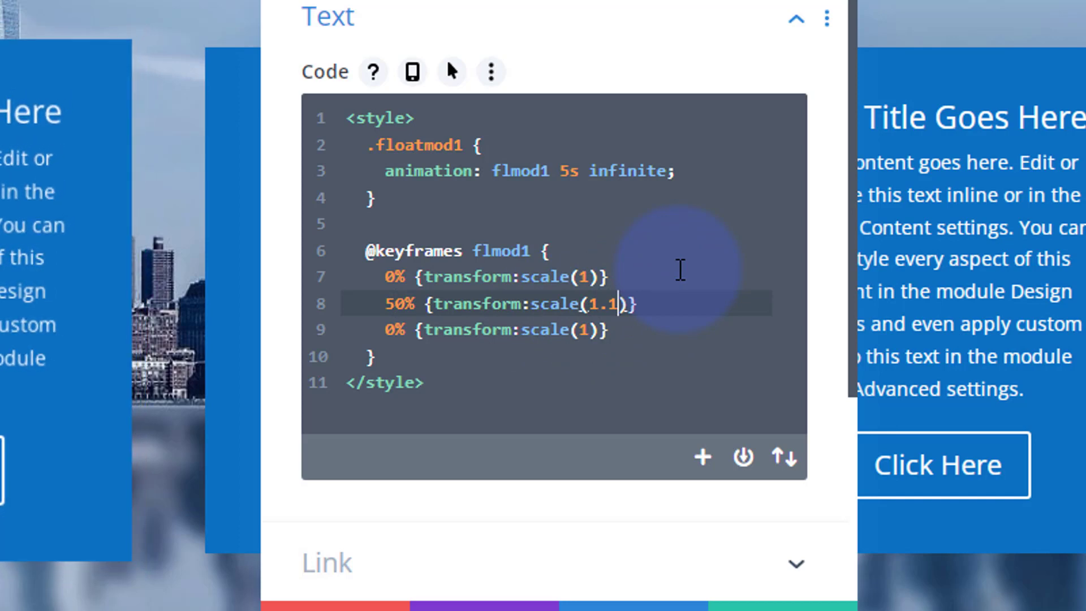
{"action": "left_click", "coordinate": [387, 336]}
{"action": "type", "text": "1"}
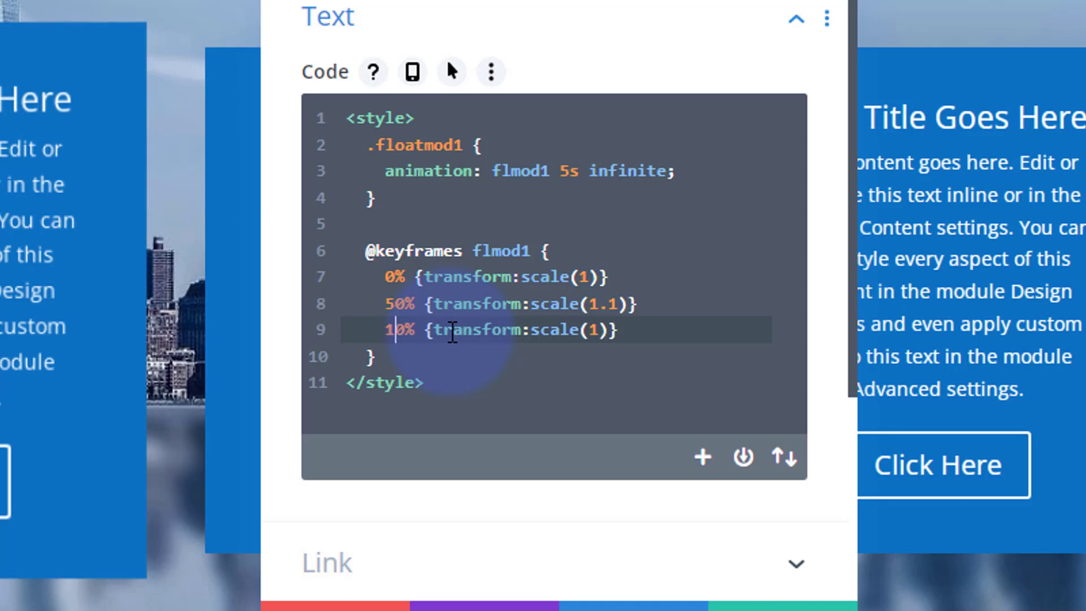
{"action": "type", "text": "0"}
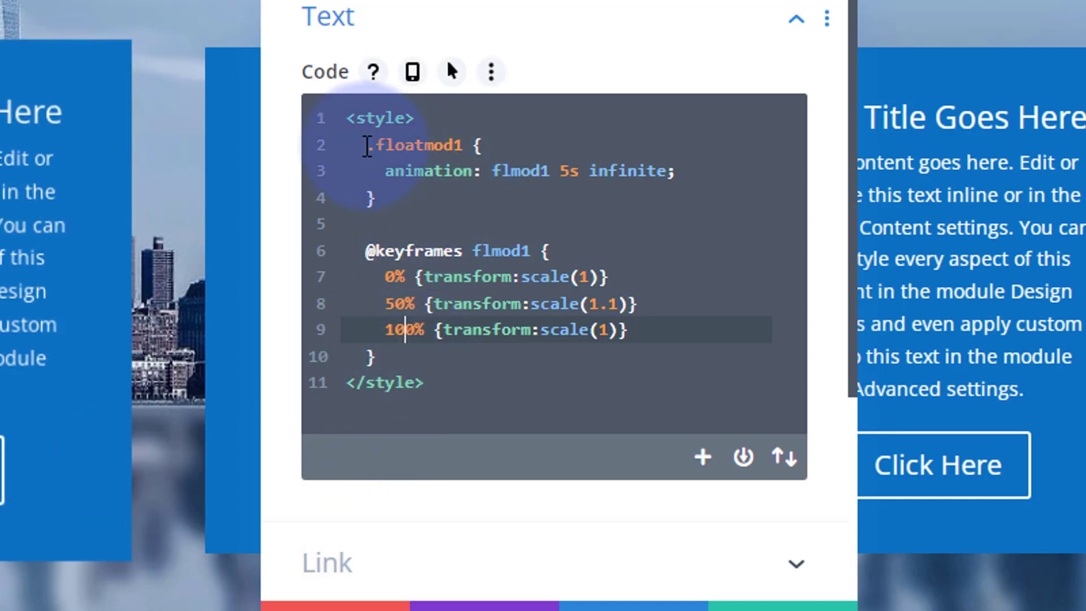
{"action": "left_click_drag", "start_coordinate": [368, 146], "coordinate": [406, 192]}
{"action": "key", "text": "ctrl+c"}
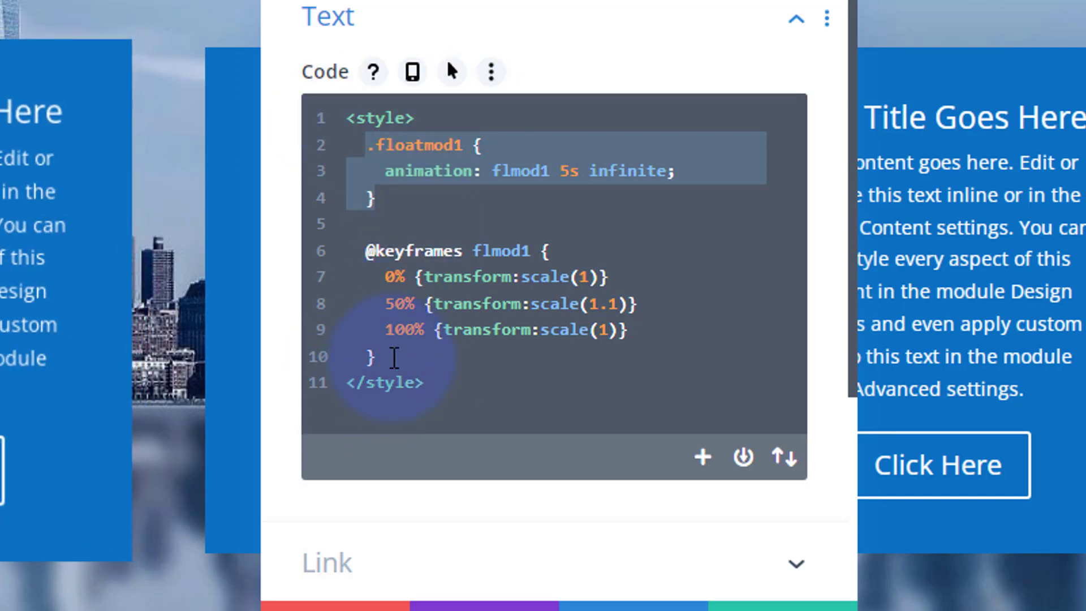
{"action": "left_click", "coordinate": [394, 357]}
Below the keyframes, add a .floatmod1:hover rule setting animation to none
{"action": "key", "text": "Return"}
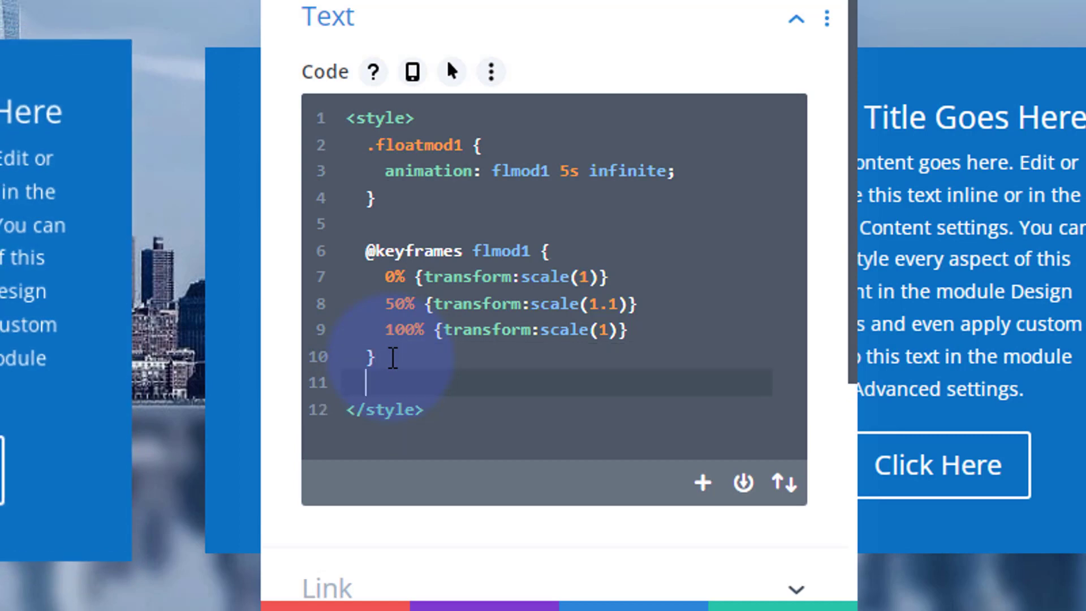
{"action": "key", "text": "Return"}
{"action": "key", "text": "ctrl+v"}
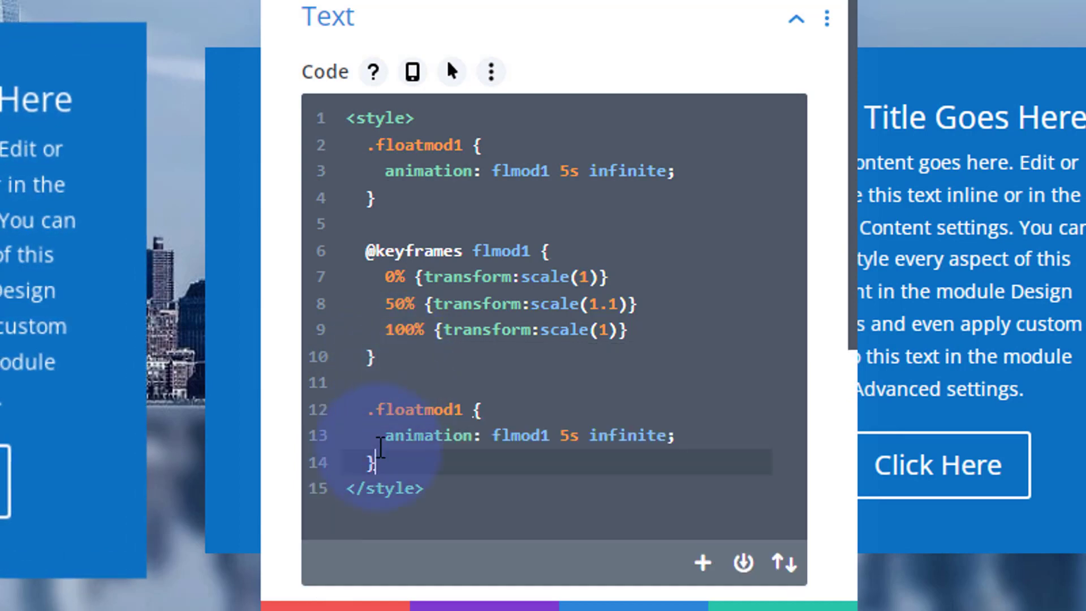
{"action": "left_click", "coordinate": [464, 409]}
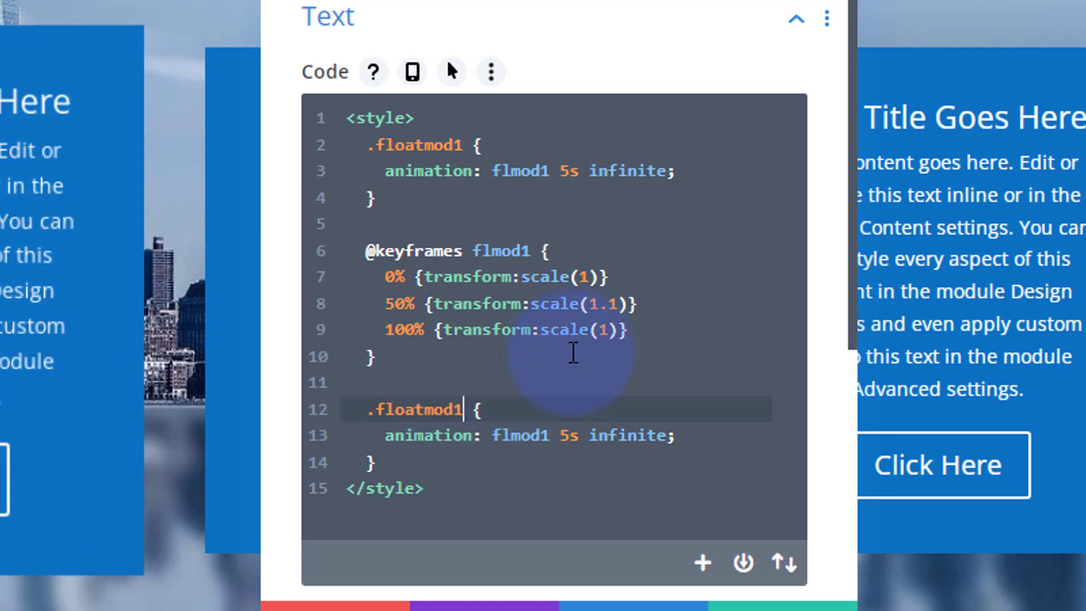
{"action": "type", "text": ":"}
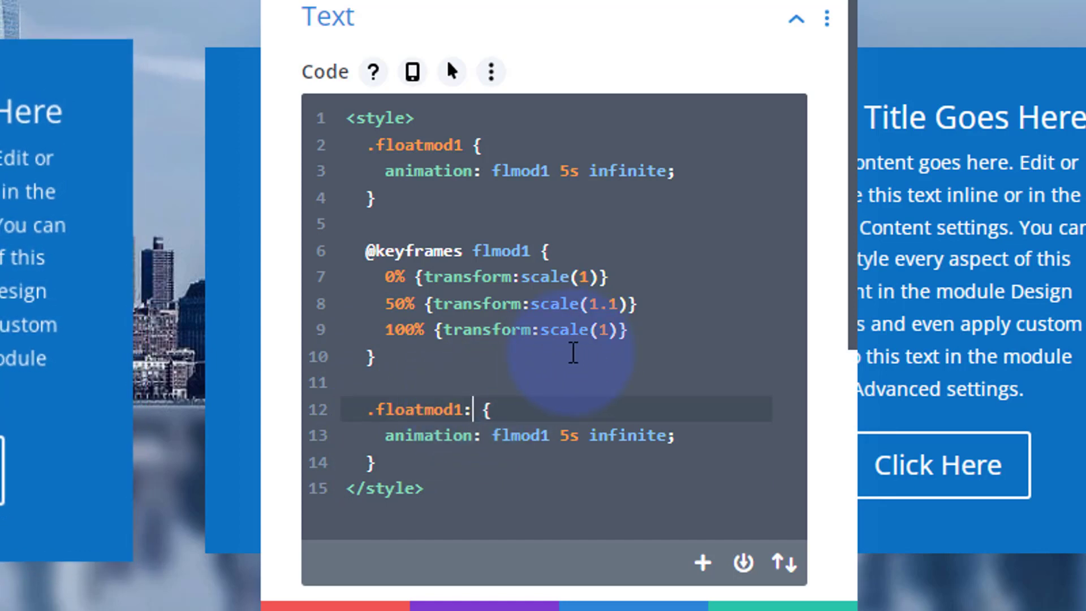
{"action": "type", "text": "hover"}
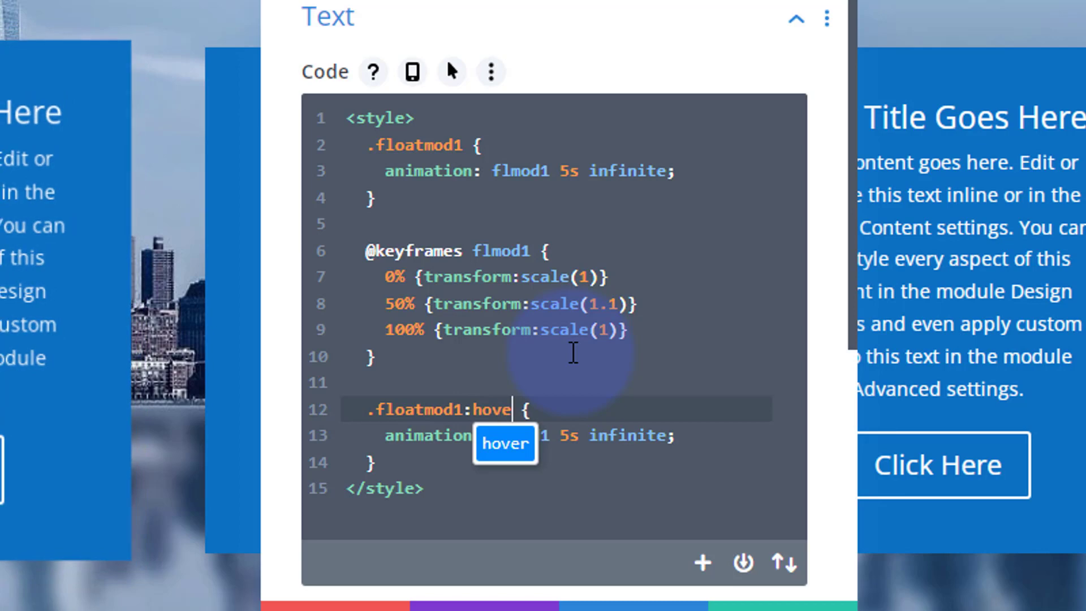
{"action": "left_click", "coordinate": [601, 382]}
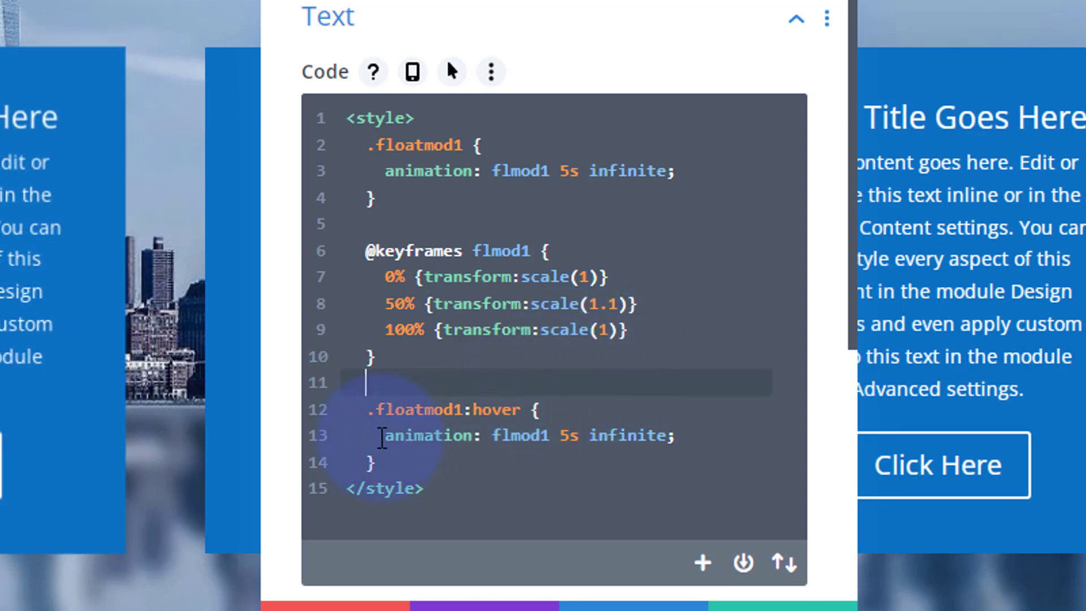
{"action": "left_click_drag", "start_coordinate": [492, 436], "coordinate": [665, 432]}
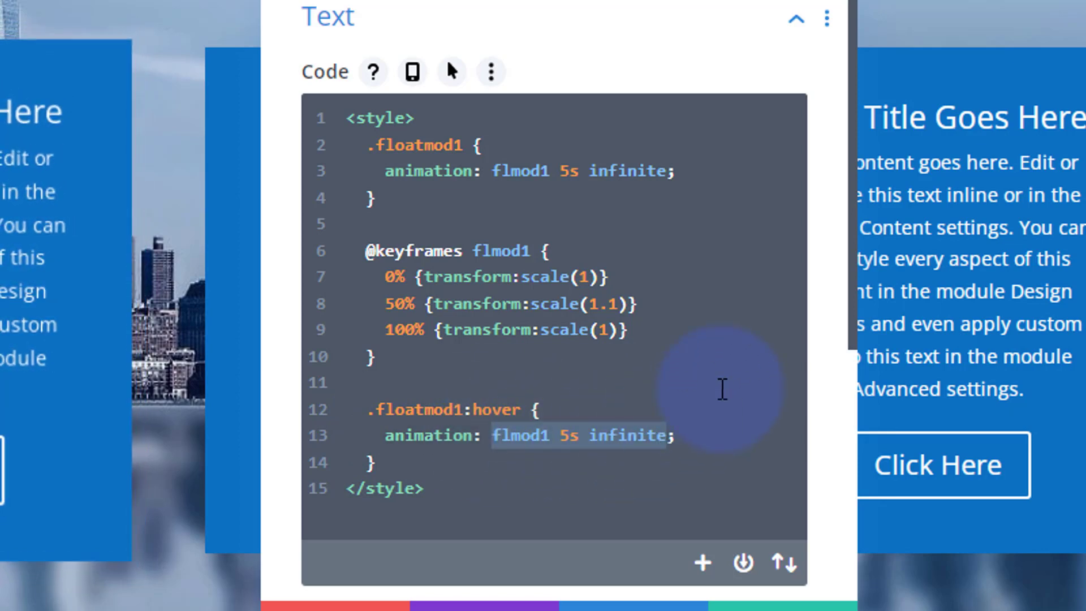
{"action": "type", "text": "non"}
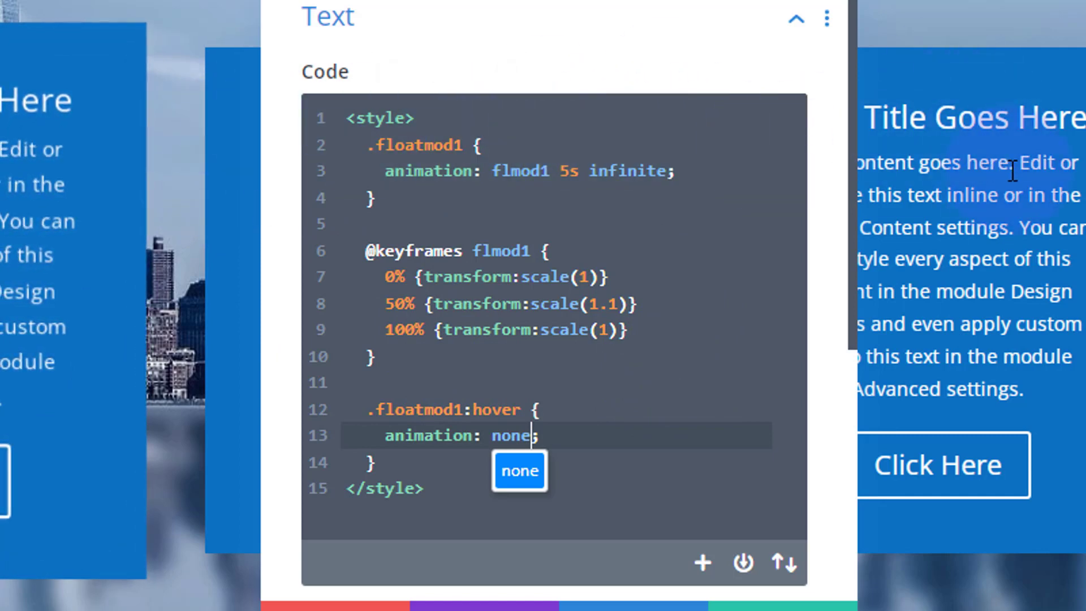
{"action": "left_click", "coordinate": [694, 281]}
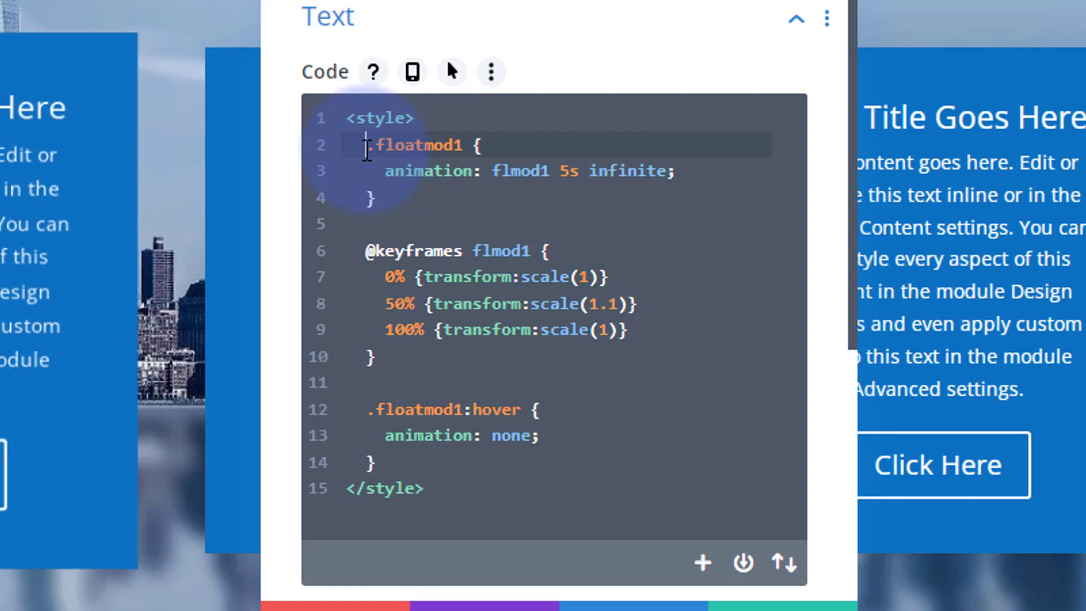
Duplicate the whole CSS block by pasting a copy after the last rule
{"action": "left_click_drag", "start_coordinate": [367, 148], "coordinate": [376, 462]}
{"action": "key", "text": "ctrl+c"}
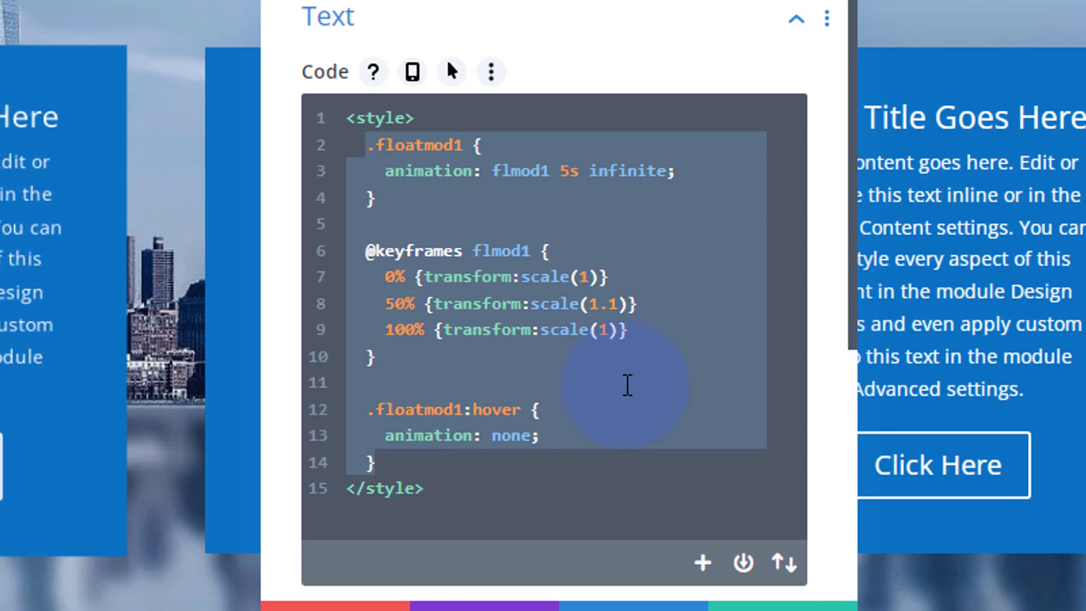
{"action": "left_click", "coordinate": [398, 464]}
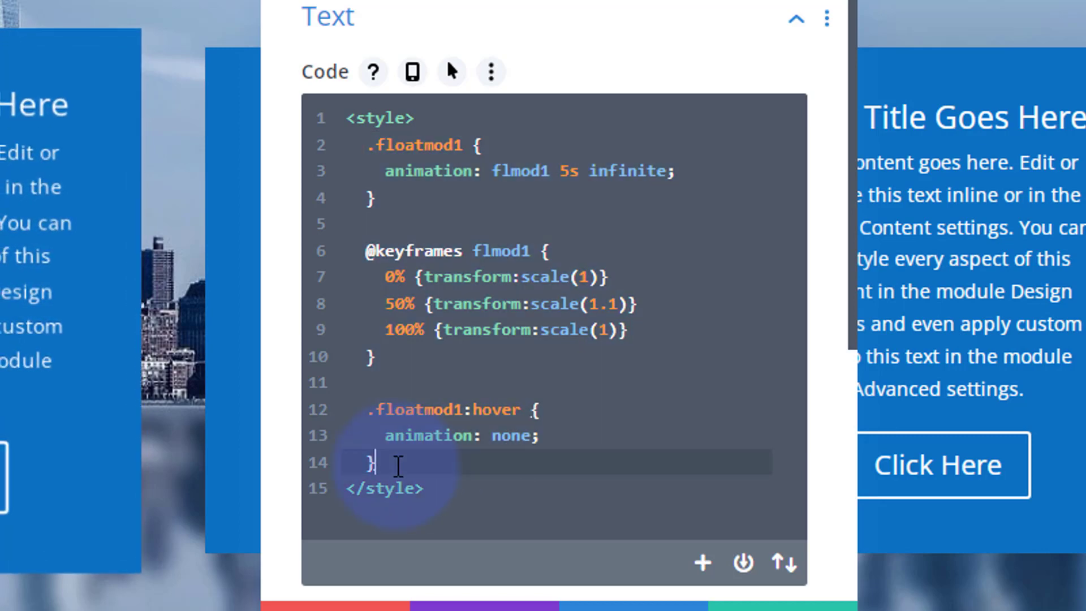
{"action": "key", "text": "Return"}
{"action": "key", "text": "ctrl+v"}
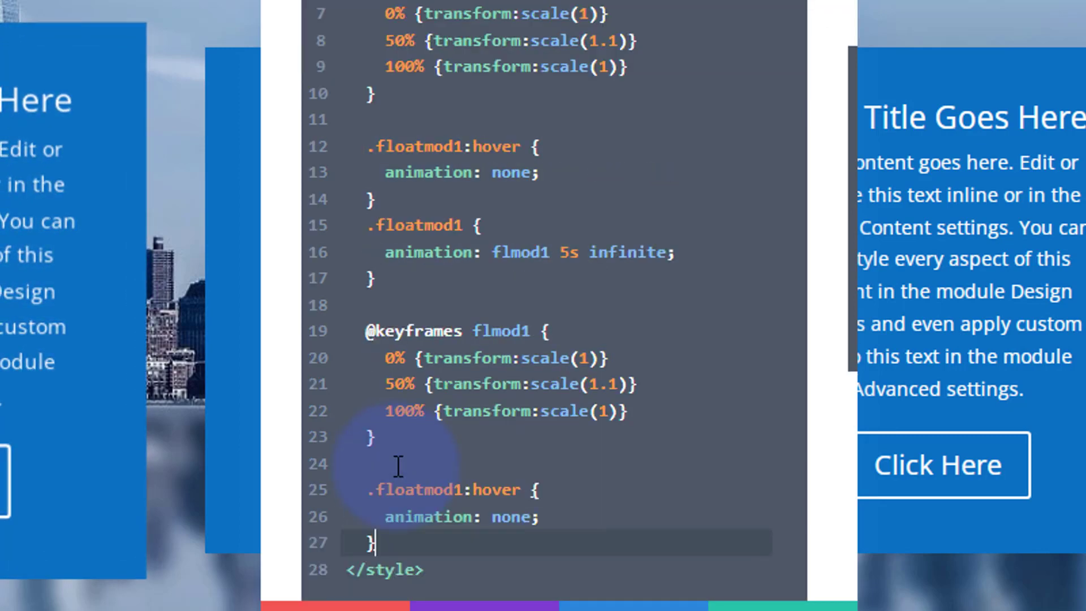
Rename the copied selector to .floatmod2, running flmod2 over 4s
{"action": "left_click", "coordinate": [462, 226]}
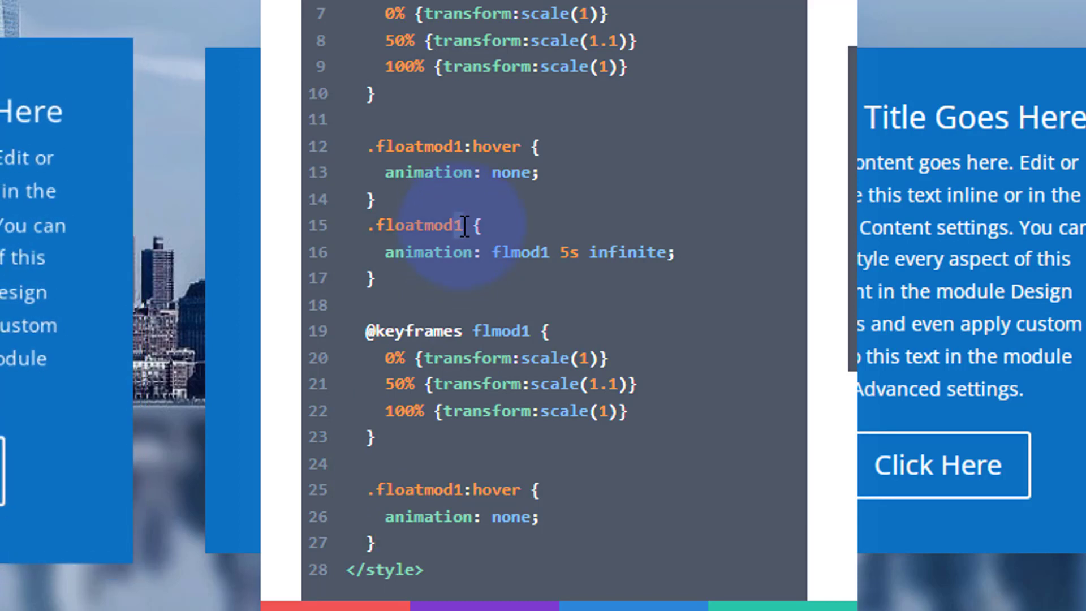
{"action": "type", "text": "2"}
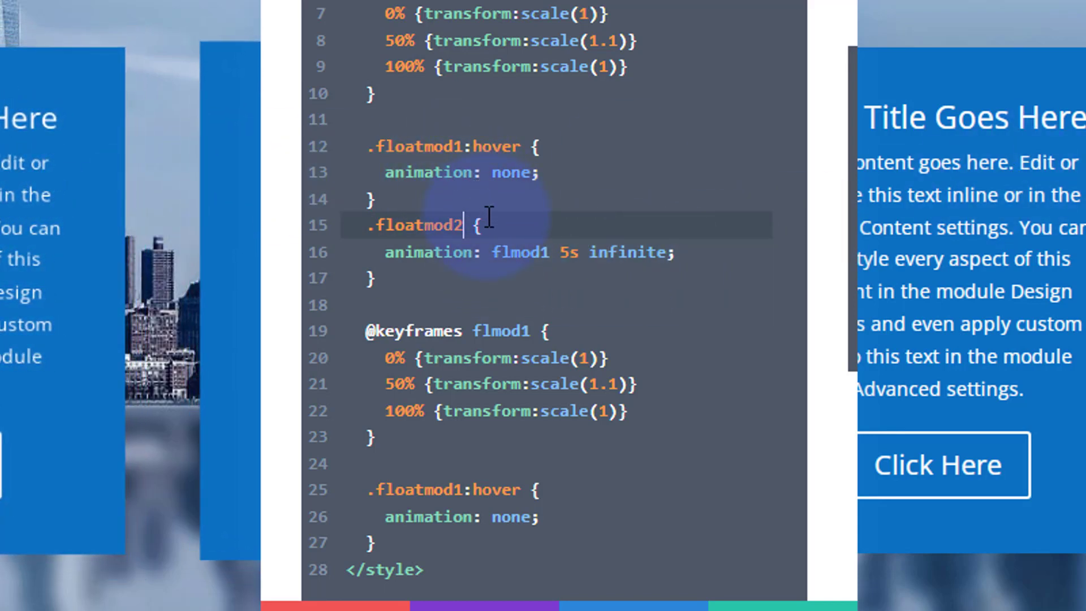
{"action": "left_click", "coordinate": [548, 253]}
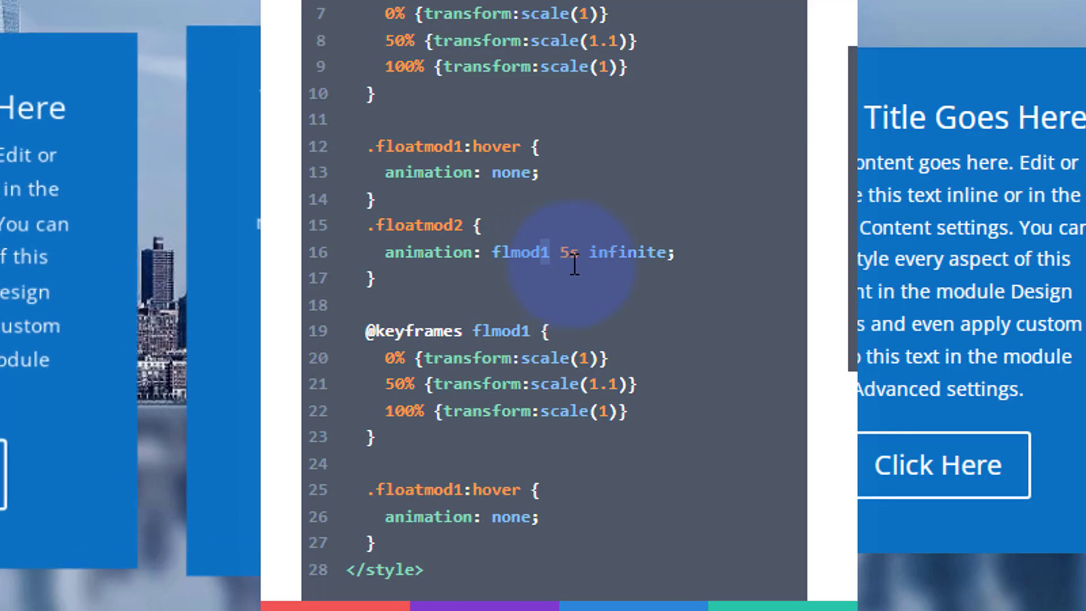
{"action": "key", "text": "BackSpace"}
{"action": "type", "text": "2 "}
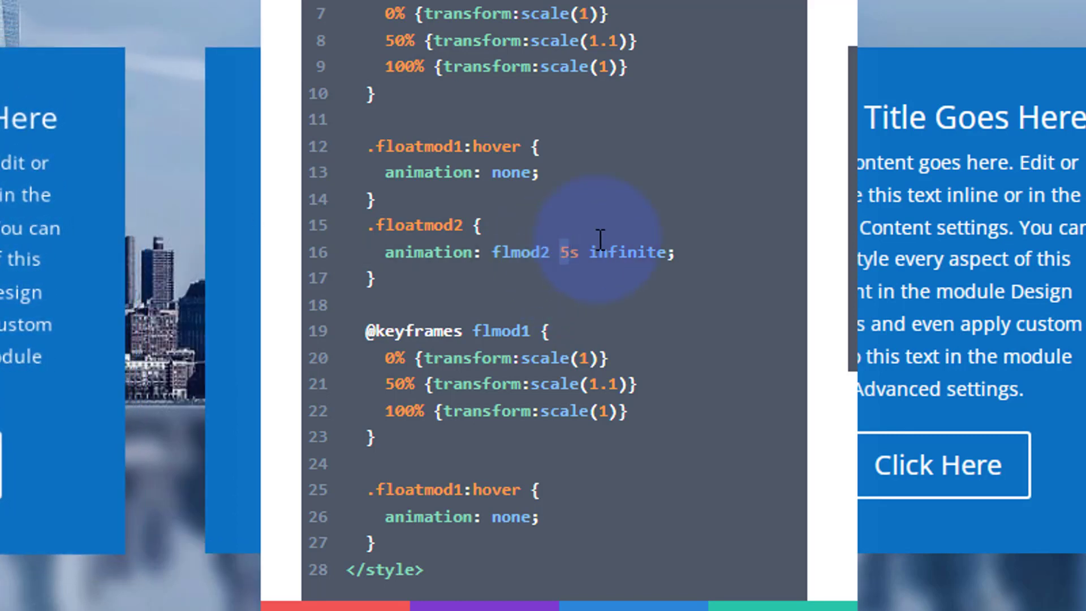
{"action": "type", "text": "4"}
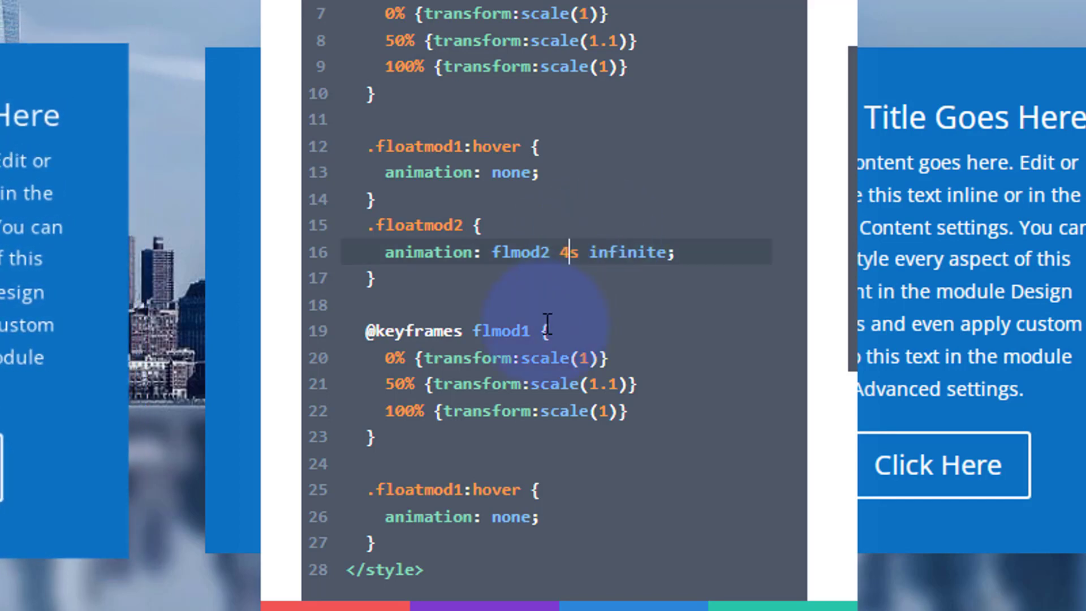
Rename the copied keyframes to flmod2 and the hover rule to .floatmod2:hover
{"action": "left_click", "coordinate": [528, 332]}
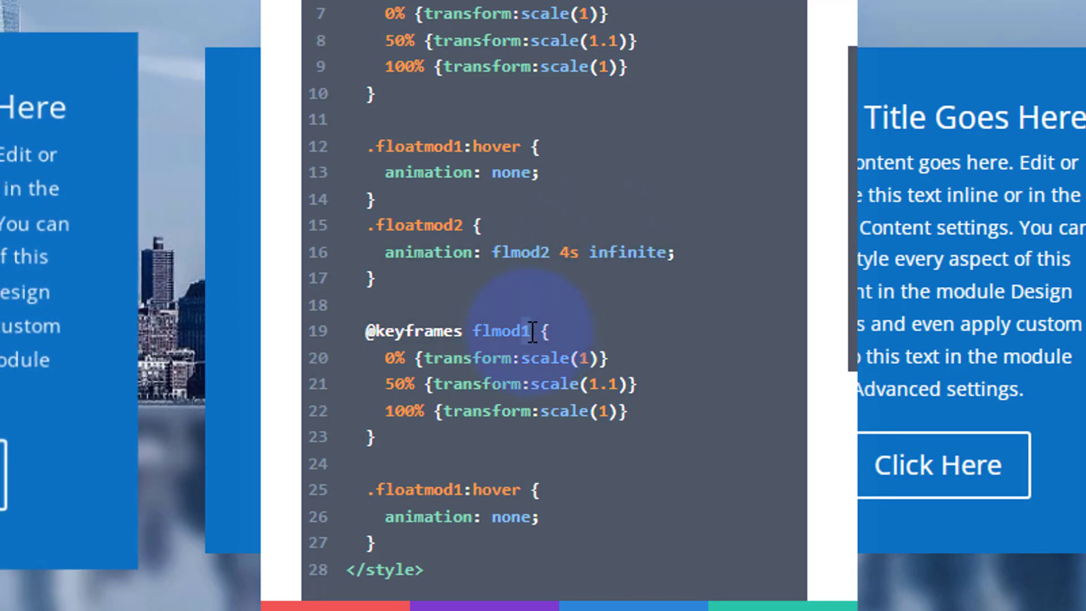
{"action": "key", "text": "BackSpace"}
{"action": "type", "text": "2"}
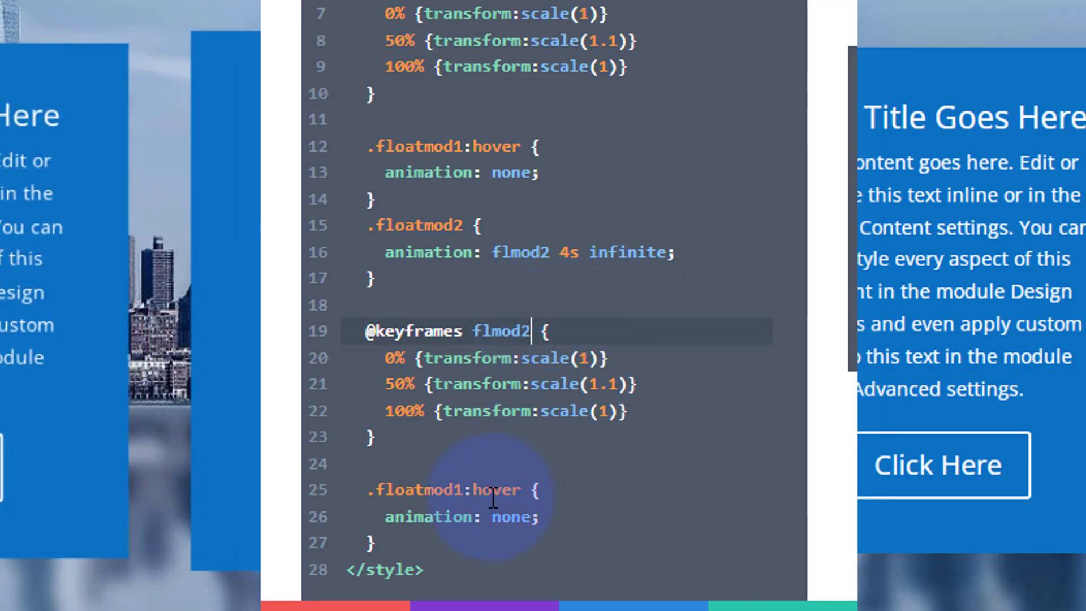
{"action": "left_click", "coordinate": [458, 490]}
{"action": "key", "text": "shift+Right"}
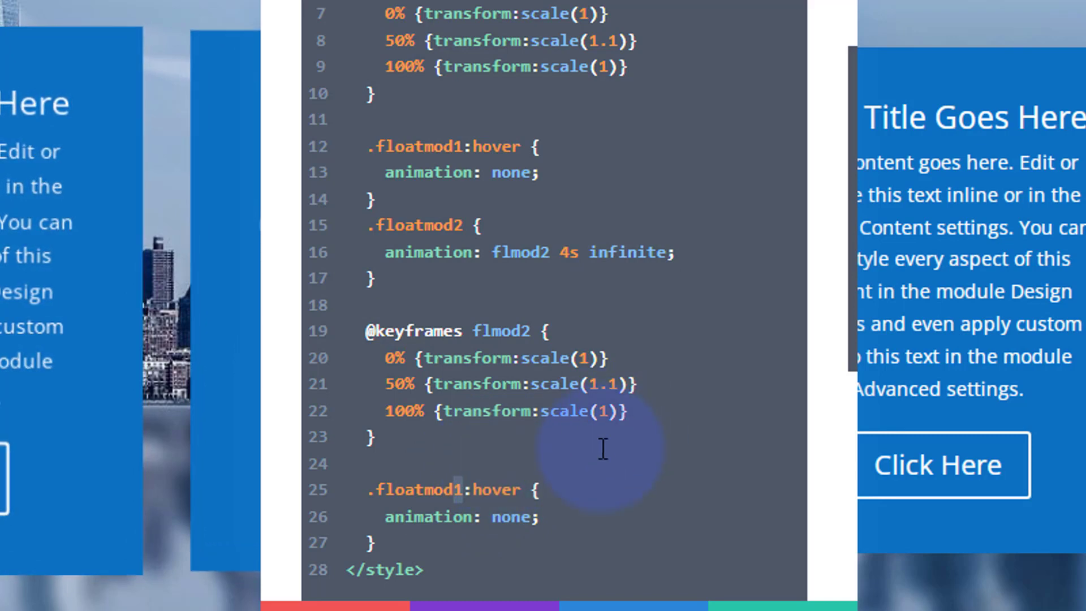
{"action": "type", "text": "2"}
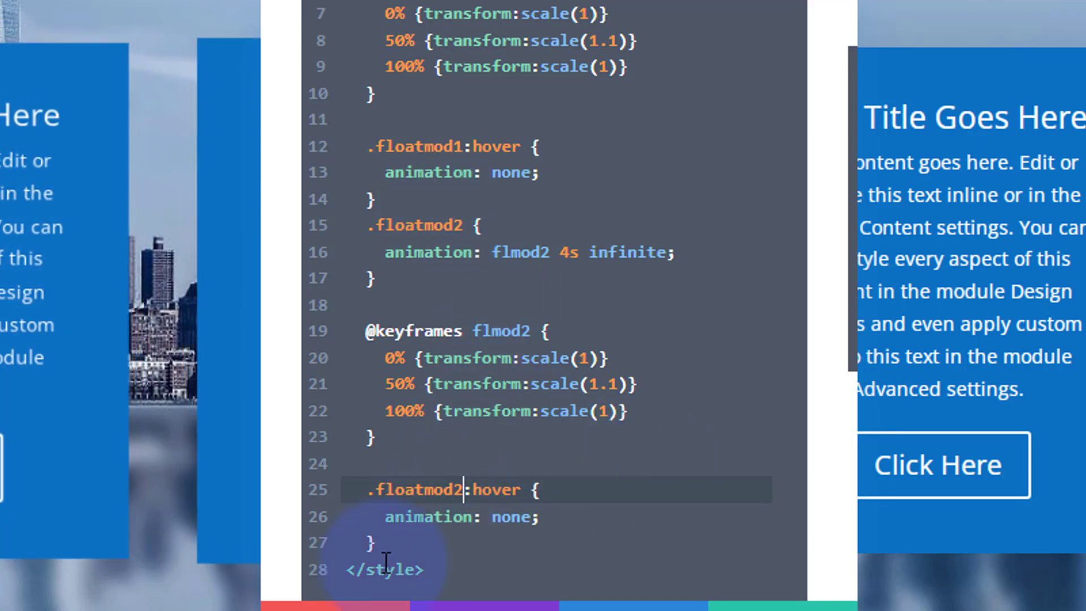
{"action": "left_click", "coordinate": [389, 546]}
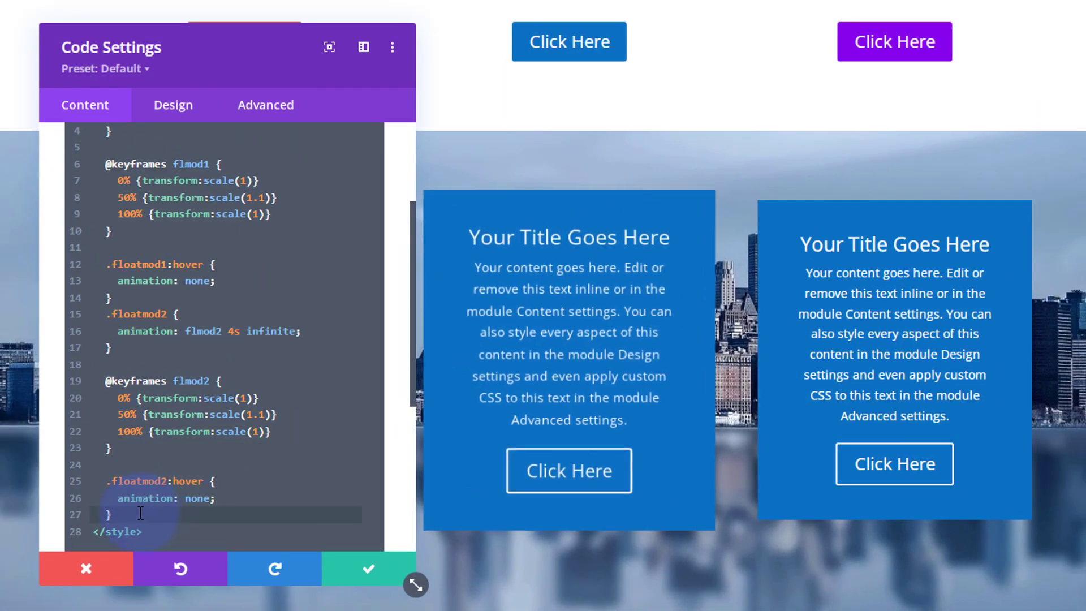
Paste another floatmod1 block and rename its selector to .floatmod3 using flmod3
{"action": "key", "text": "Return"}
{"action": "key", "text": "Return"}
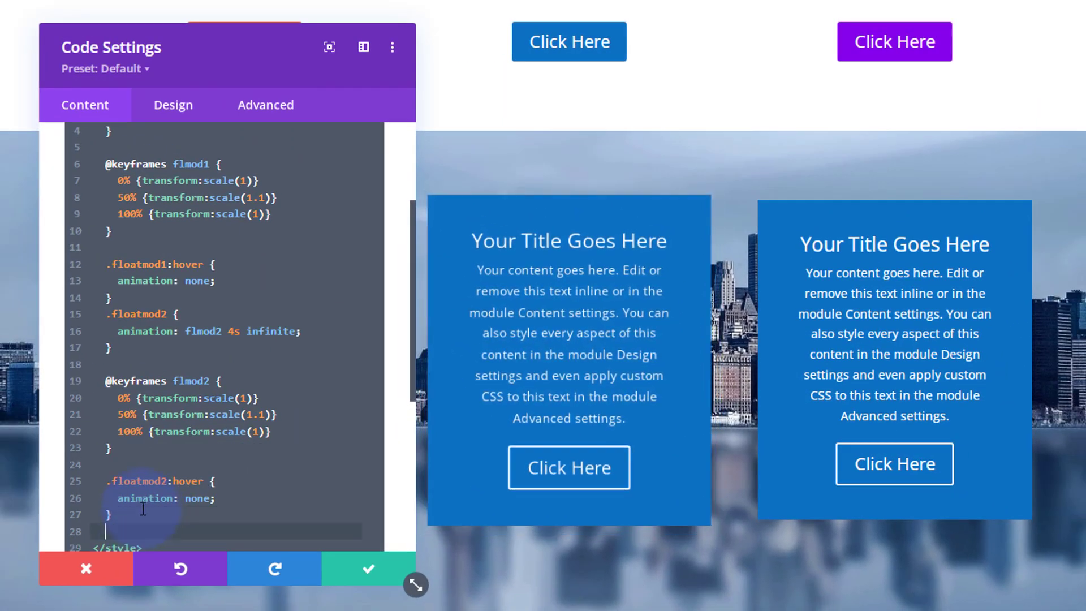
{"action": "key", "text": "ctrl+v"}
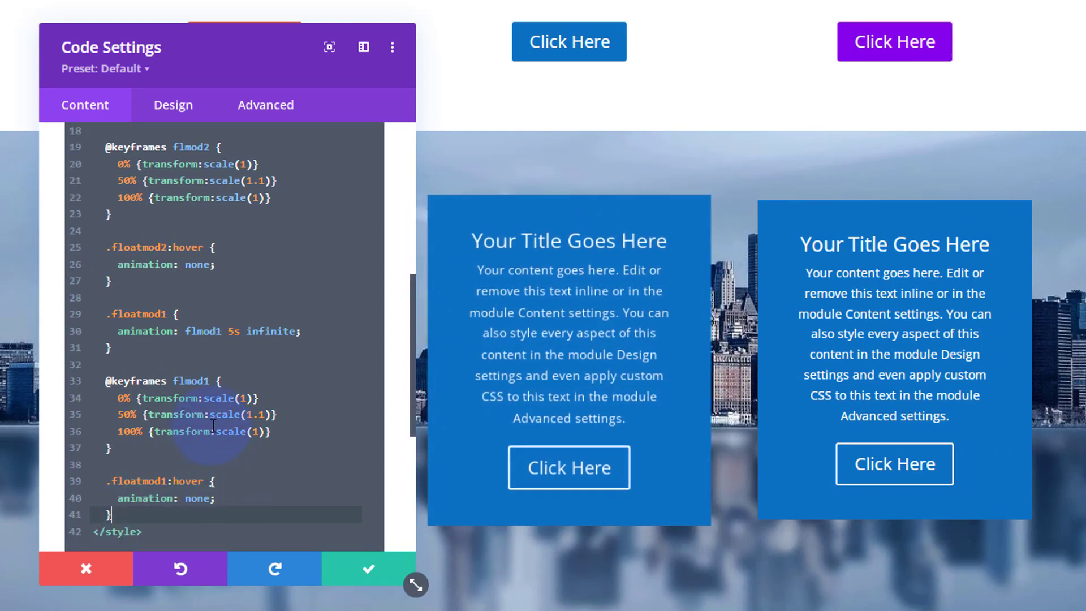
{"action": "left_click", "coordinate": [167, 314]}
{"action": "key", "text": "BackSpace"}
{"action": "type", "text": "3"}
{"action": "left_click", "coordinate": [221, 331]}
{"action": "key", "text": "BackSpace"}
{"action": "type", "text": "3"}
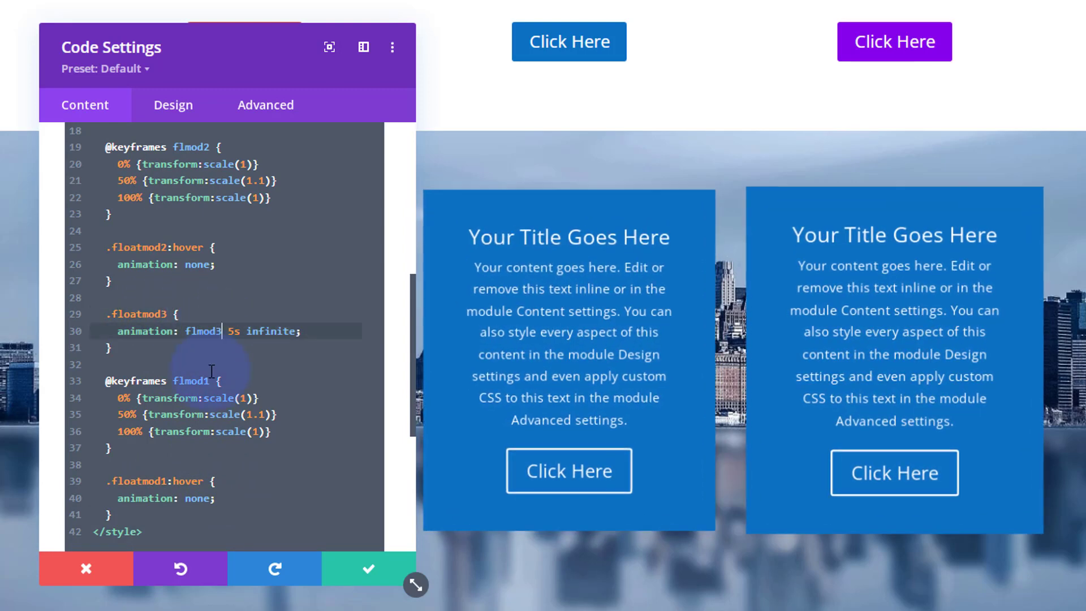
Rename the third keyframes to flmod3, the hover rule to .floatmod3:hover, and set duration 7s
{"action": "left_click", "coordinate": [207, 380]}
{"action": "key", "text": "BackSpace"}
{"action": "type", "text": "3"}
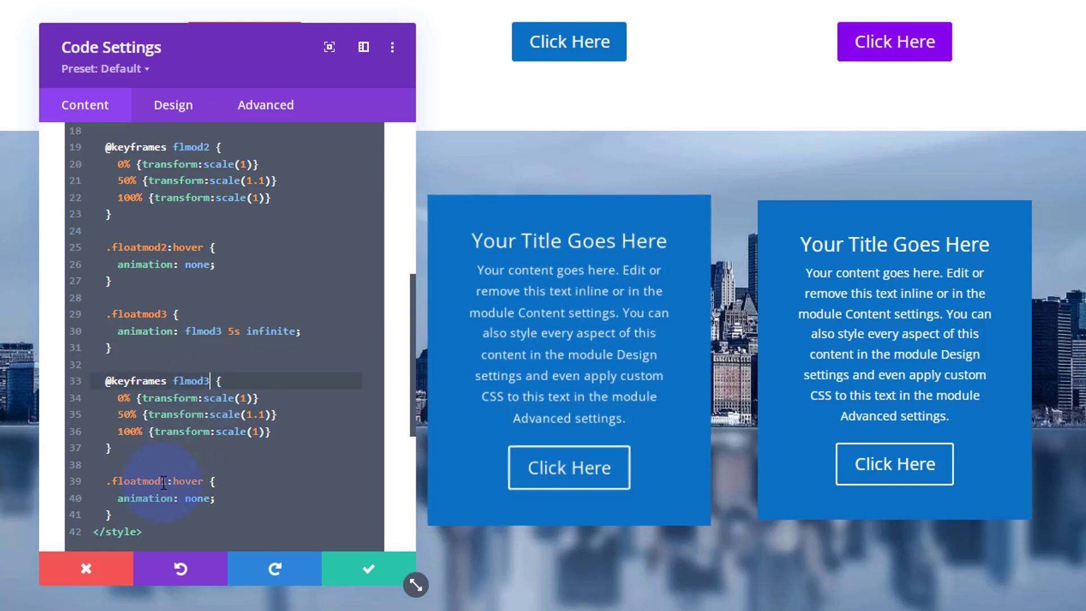
{"action": "left_click", "coordinate": [164, 480]}
{"action": "left_click_drag", "start_coordinate": [164, 481], "coordinate": [168, 481]}
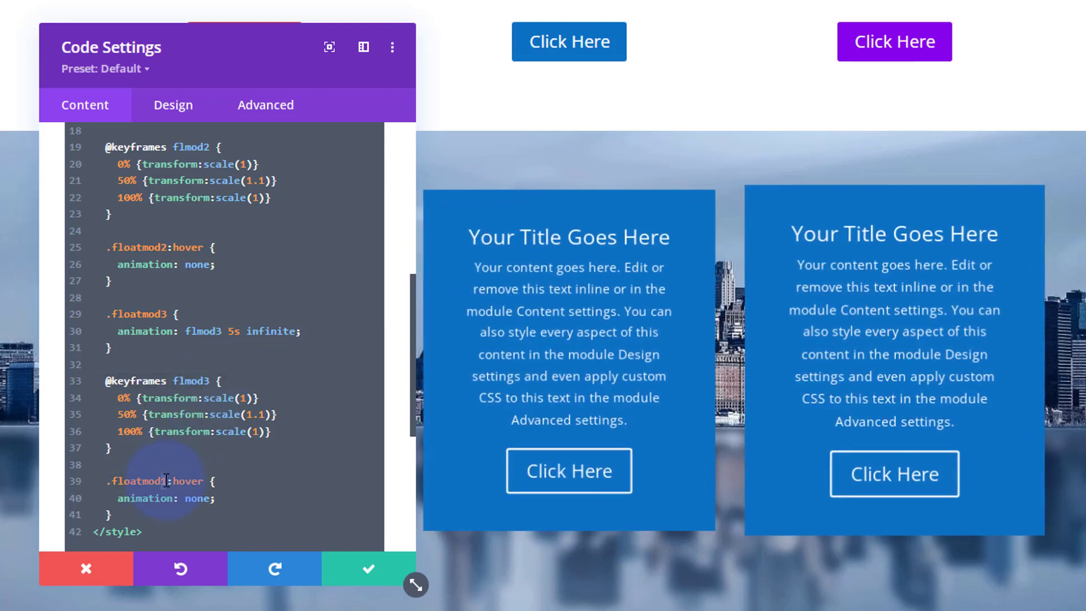
{"action": "type", "text": "3"}
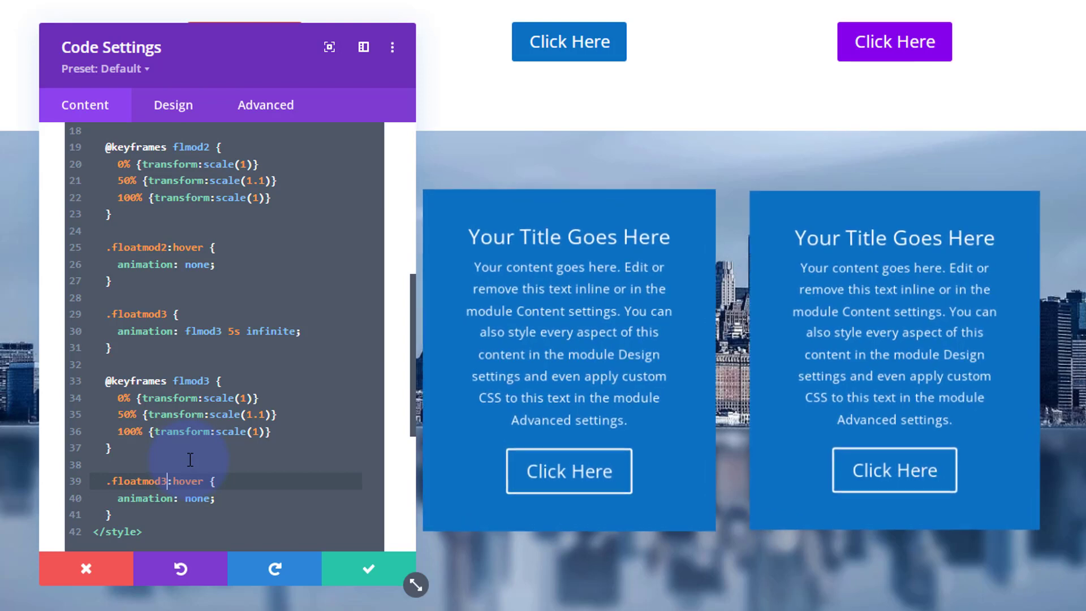
{"action": "left_click_drag", "start_coordinate": [229, 331], "coordinate": [235, 332]}
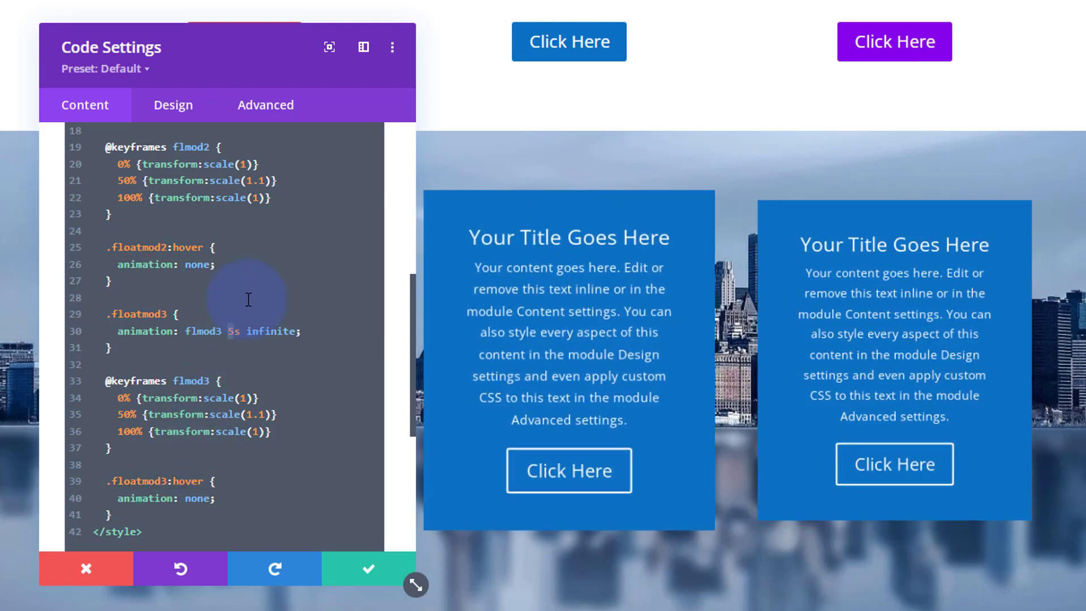
{"action": "type", "text": "7"}
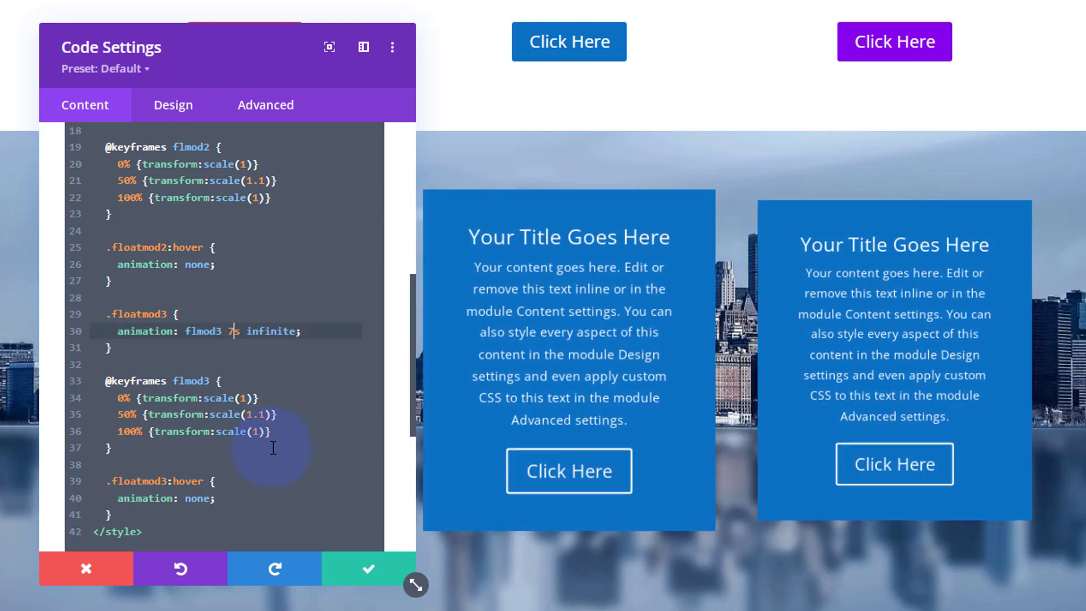
{"action": "scroll", "coordinate": [274, 455], "scroll_direction": "down", "scroll_amount": 3}
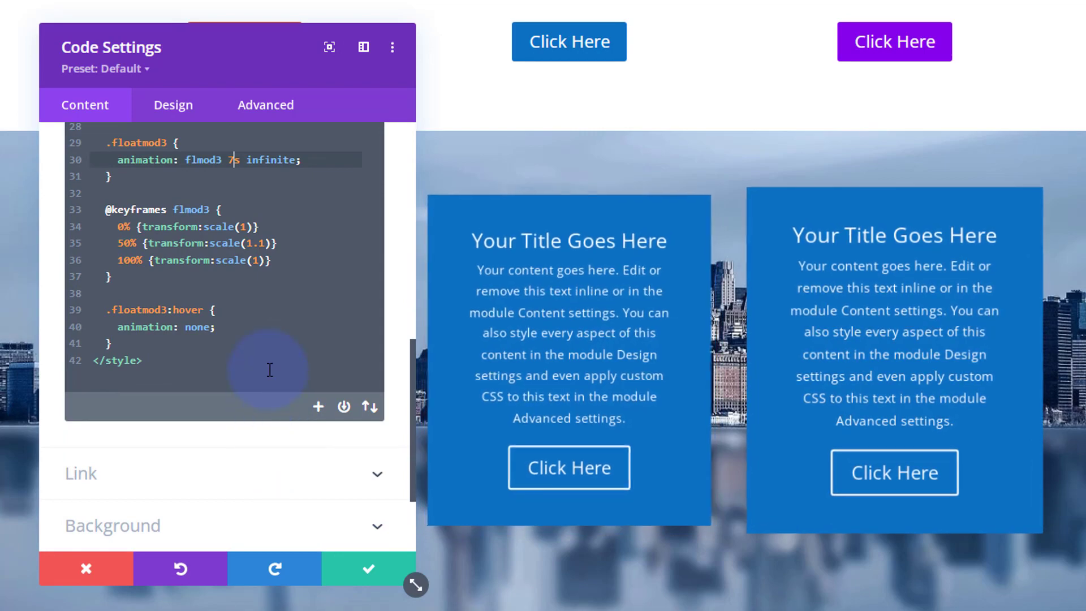
Save the Code module settings and the page, then exit the Visual Builder
{"action": "left_click", "coordinate": [368, 574]}
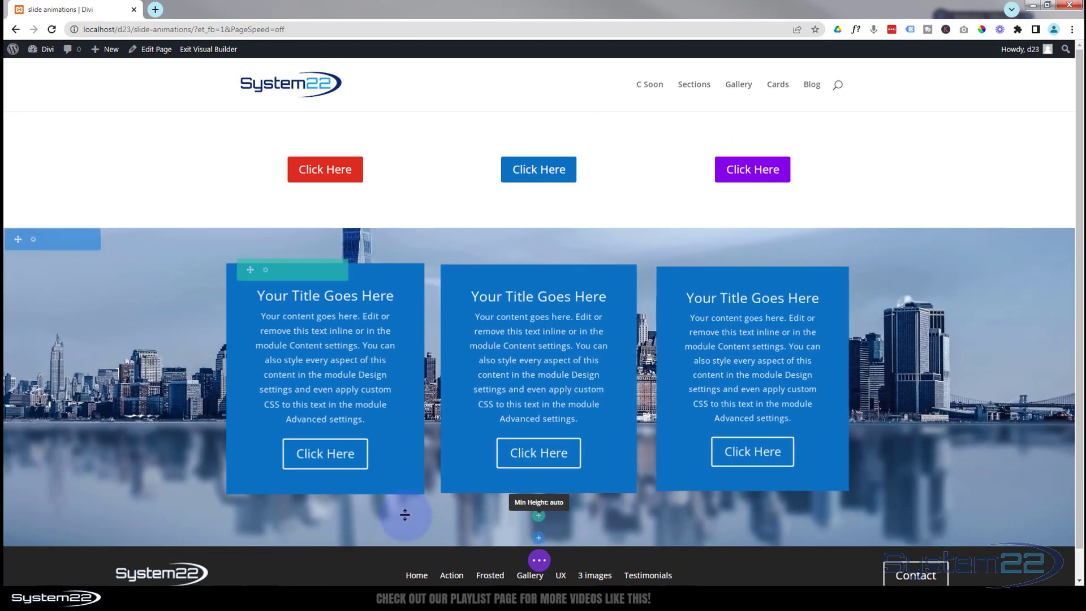
{"action": "left_click", "coordinate": [540, 561]}
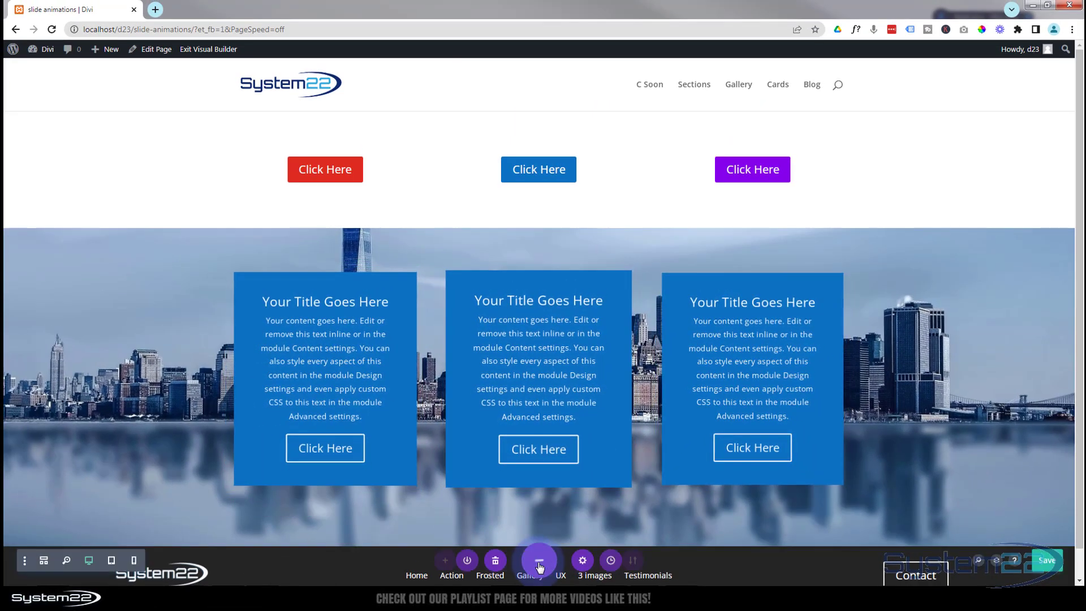
{"action": "left_click", "coordinate": [1043, 561]}
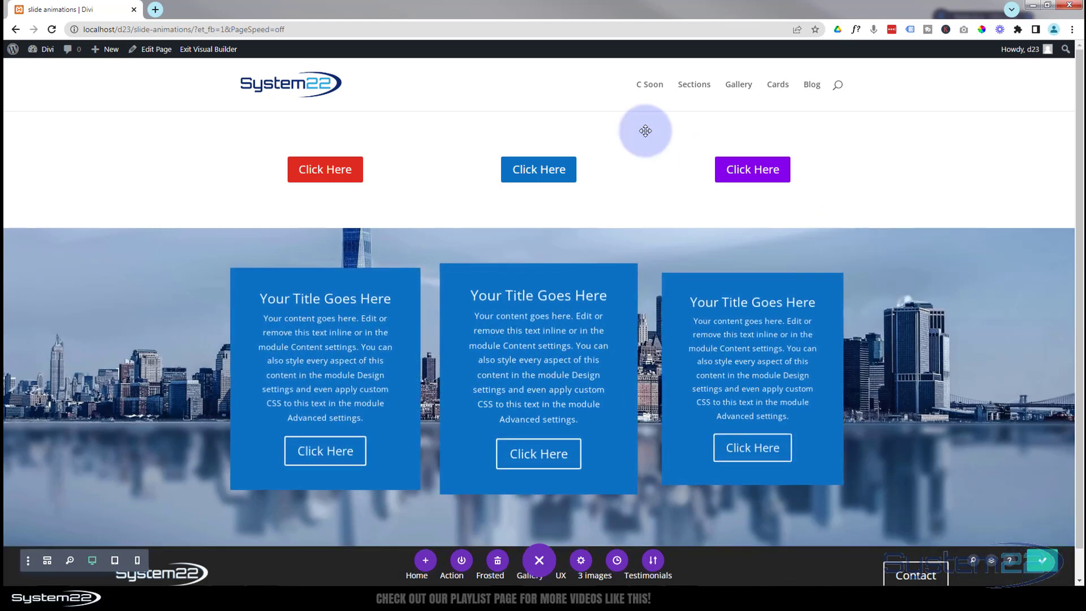
{"action": "left_click", "coordinate": [201, 50]}
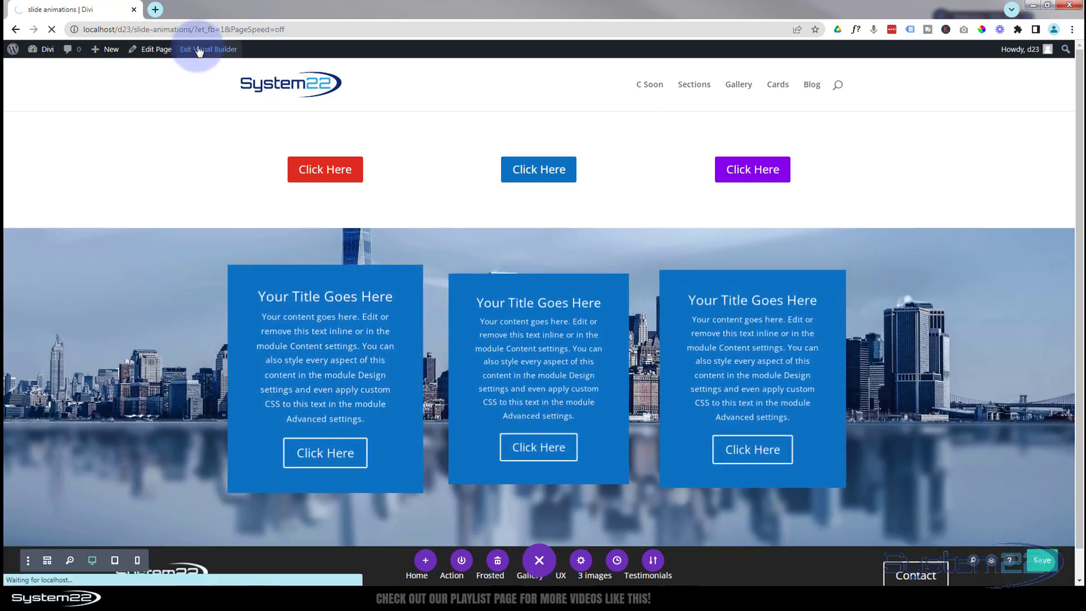